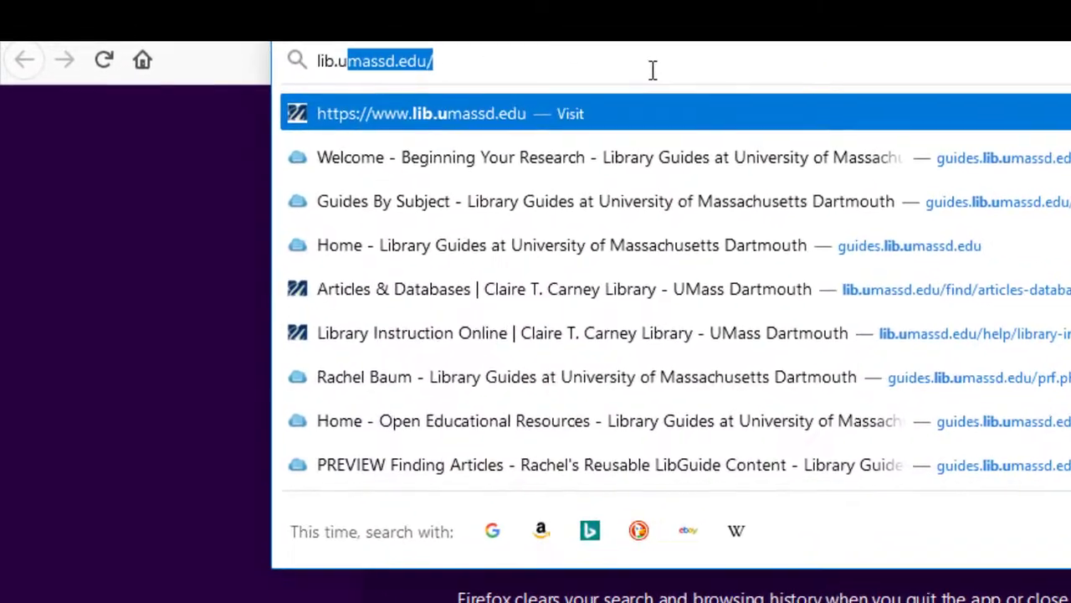
Load the UMass Dartmouth Claire T. Carney Library homepage at lib.umassd.edu.
left_click(597, 120)
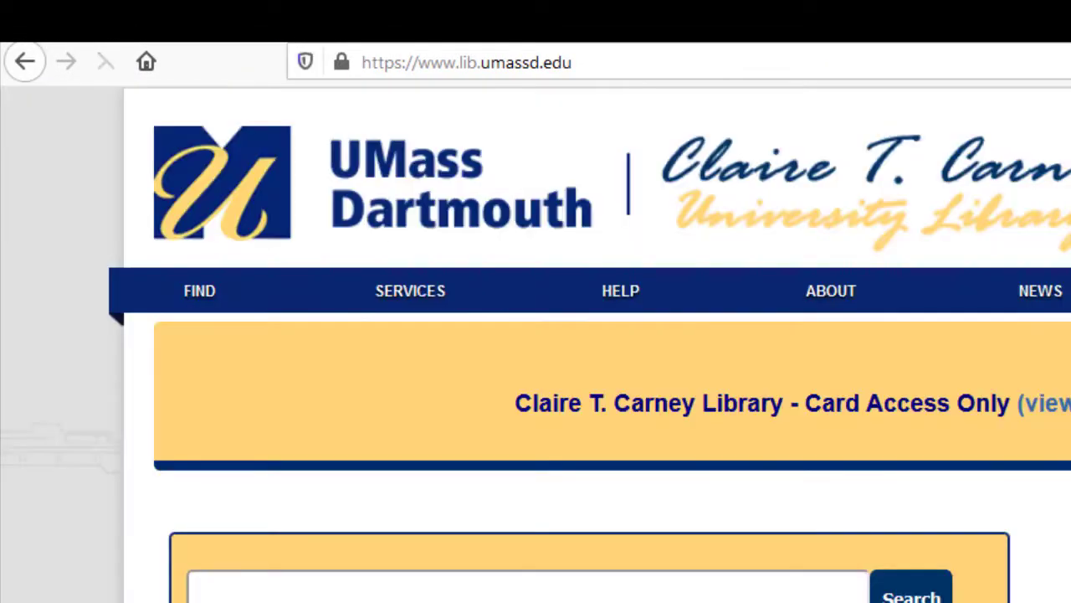
key("ctrl+l")
key("BackSpace")
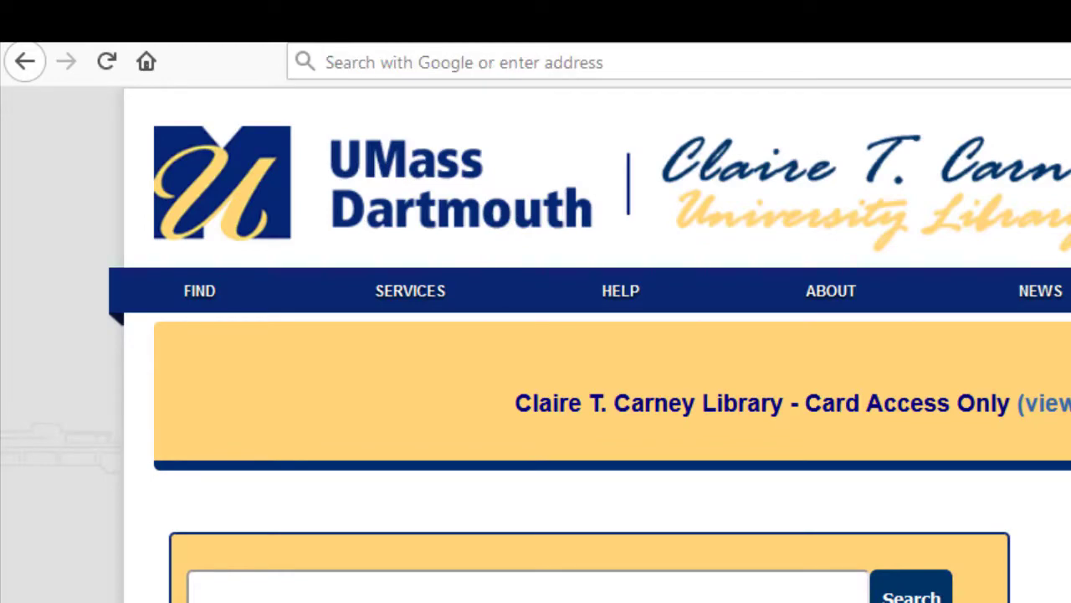
scroll(535, 343, "down", 5)
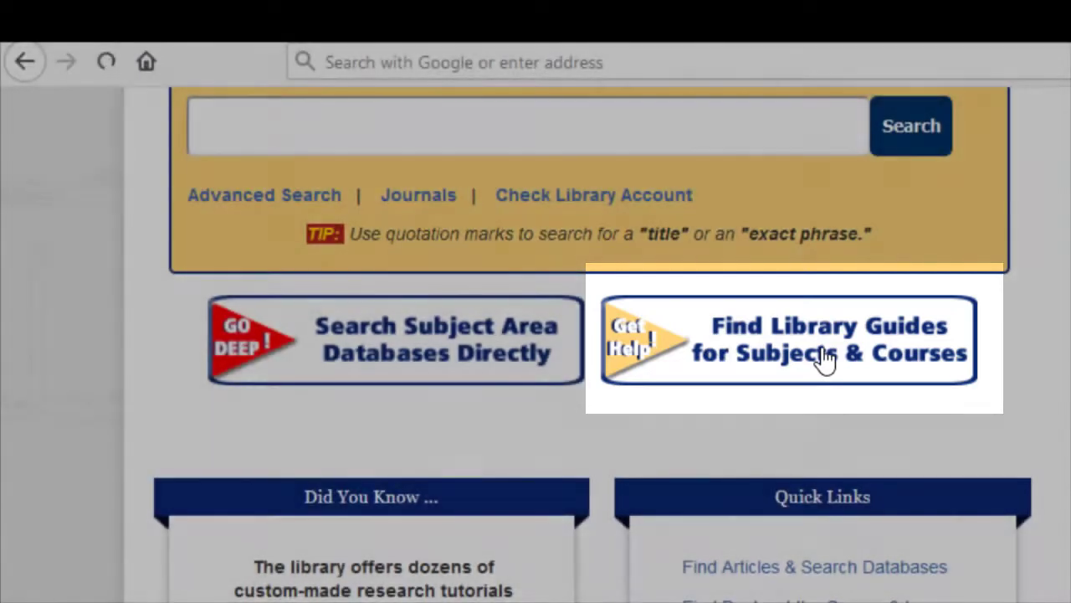
Open the Crime & Justice Studies guide from the subject list in Library Guides.
left_click(826, 358)
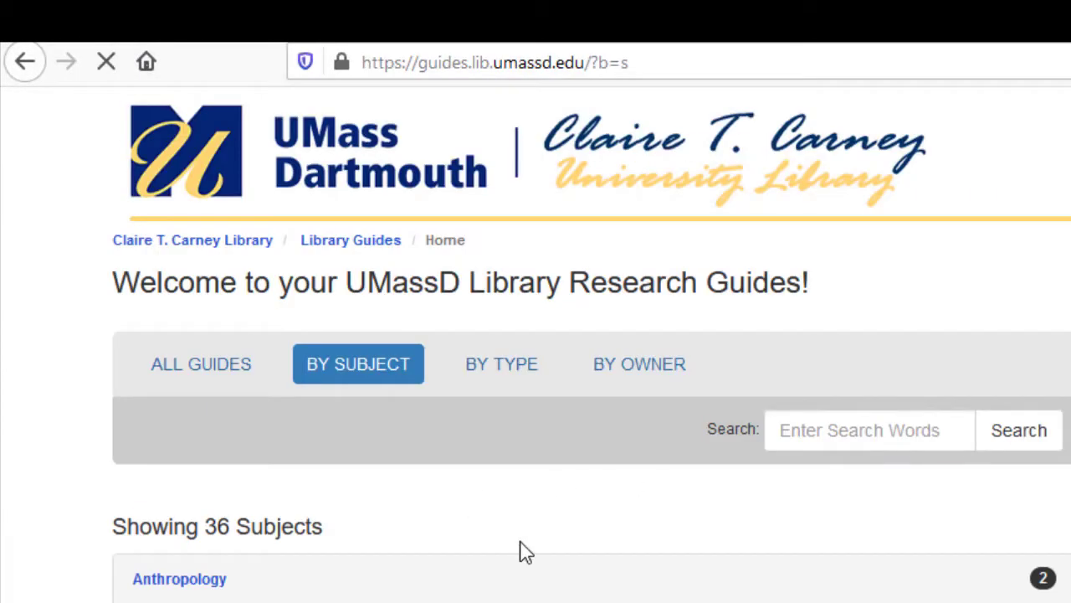
scroll(525, 552, "down", 4)
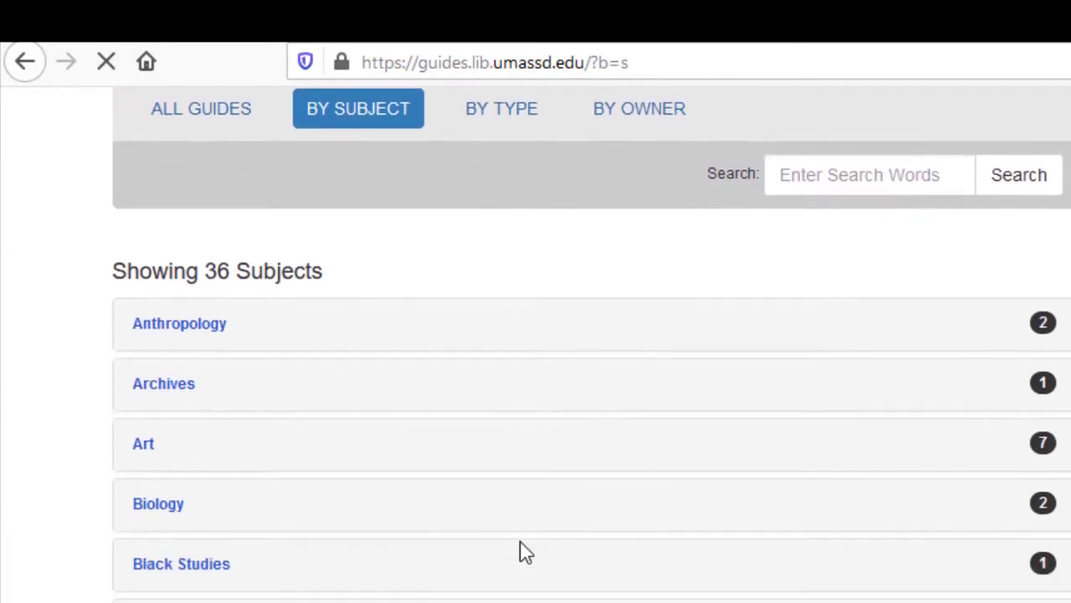
scroll(525, 551, "down", 1)
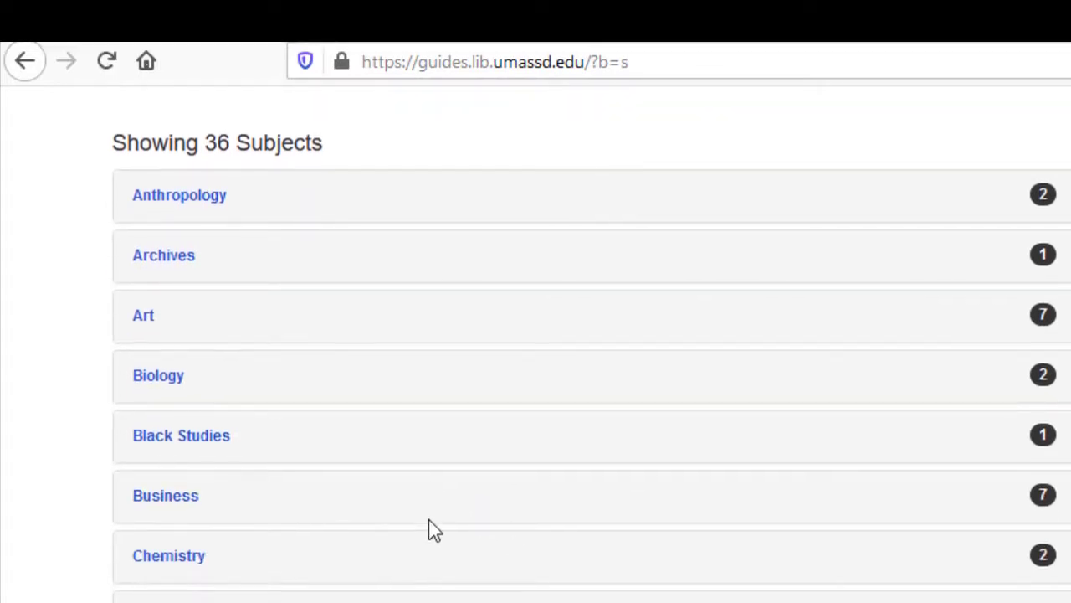
scroll(434, 506, "down", 3)
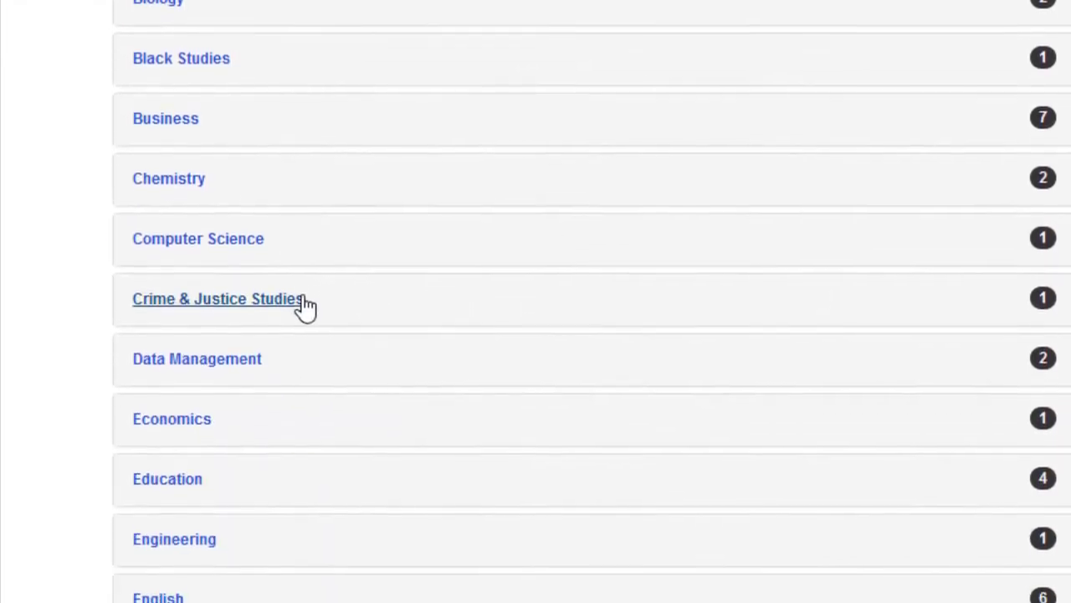
left_click(305, 255)
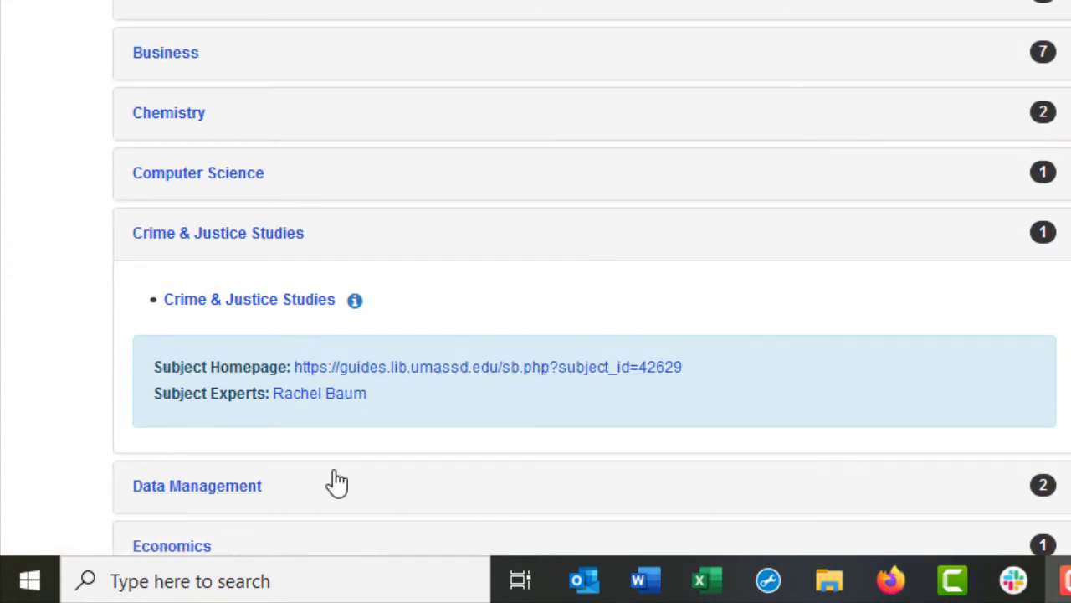
left_click(224, 314)
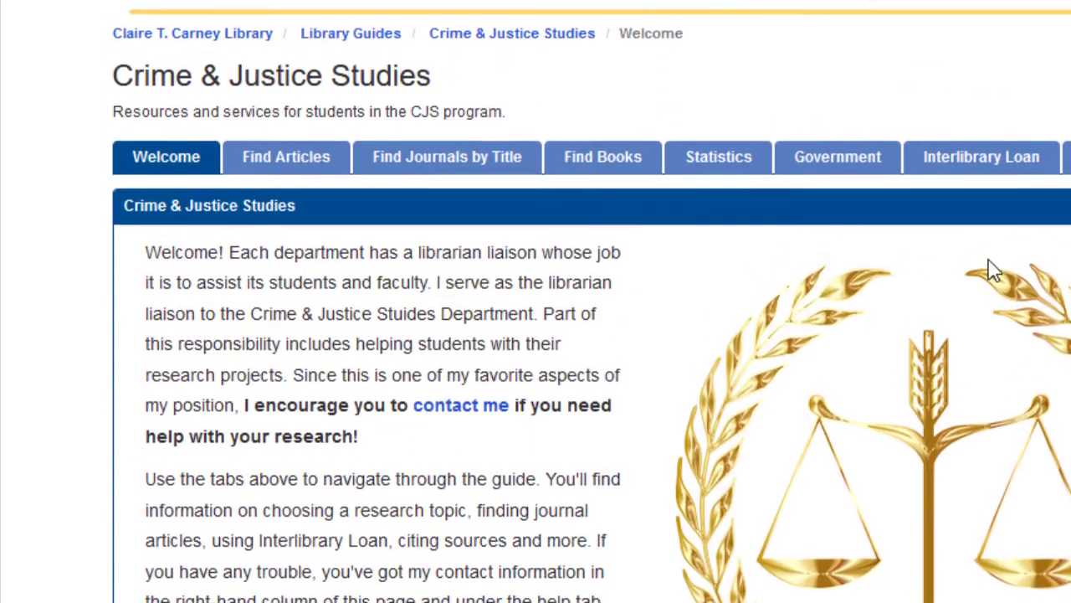
scroll(322, 469, "down", 2)
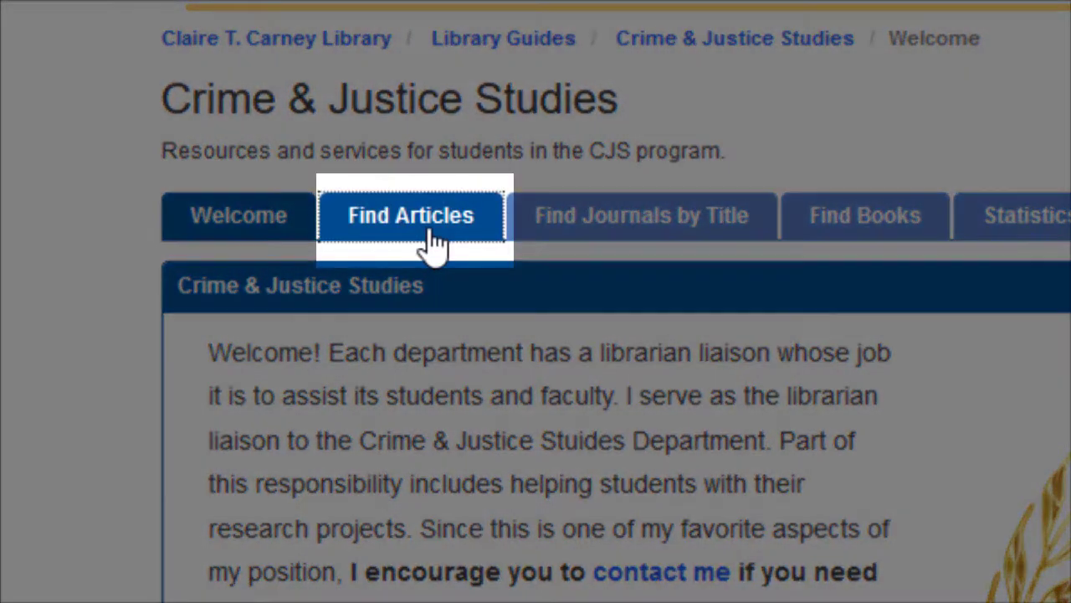
Browse the databases on the Crime & Justice Studies guide's Find Articles page.
left_click(423, 238)
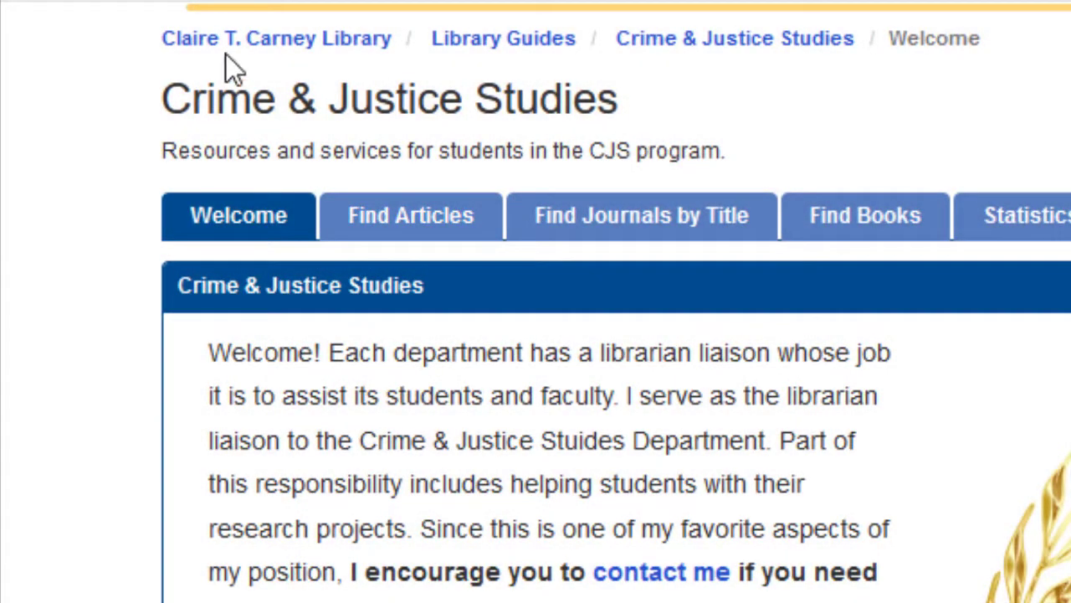
left_click(435, 223)
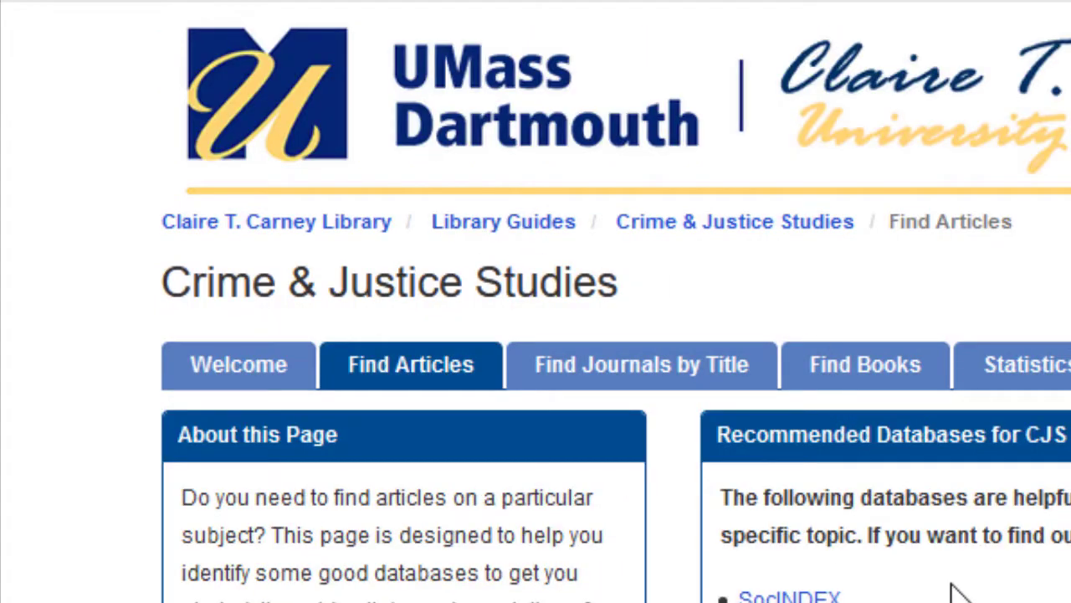
scroll(959, 593, "down", 3)
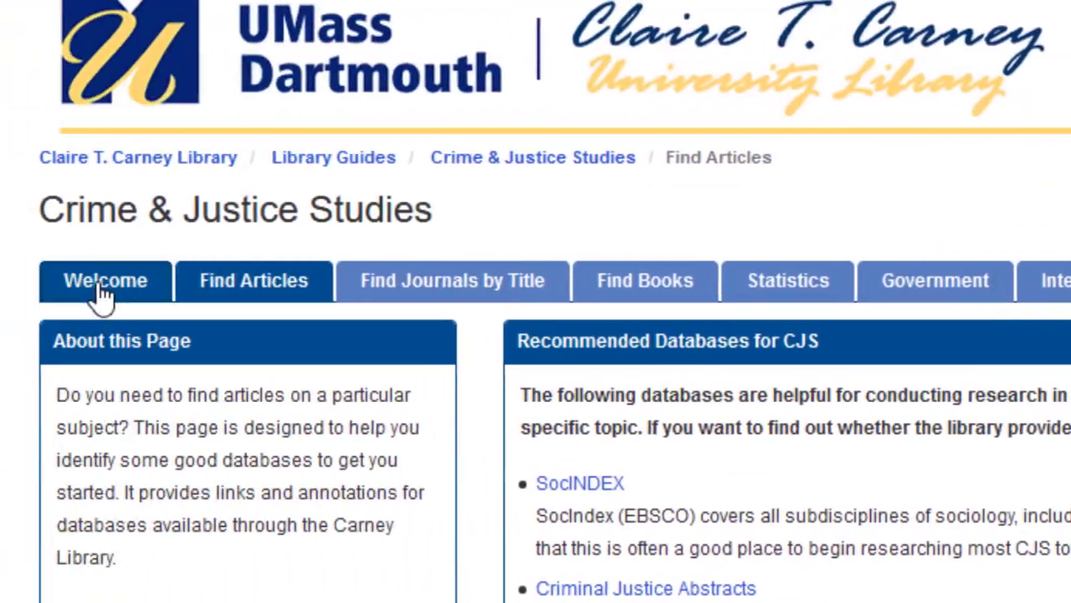
Check the librarian contact box on the guide's Welcome page, then go back to the library homepage.
left_click(101, 291)
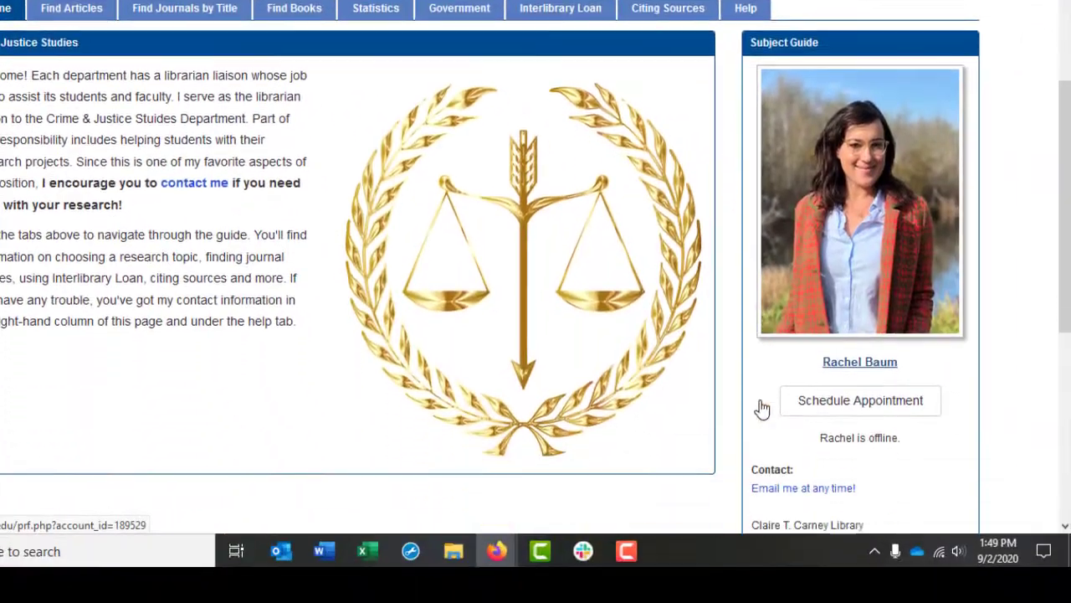
scroll(762, 408, "down", 1)
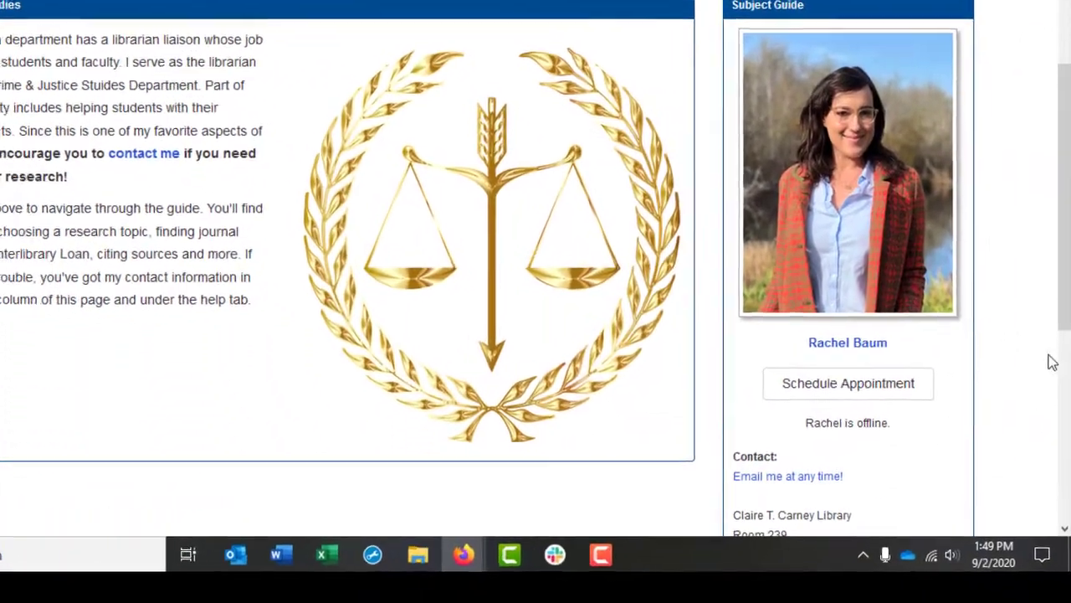
scroll(1031, 363, "down", 3)
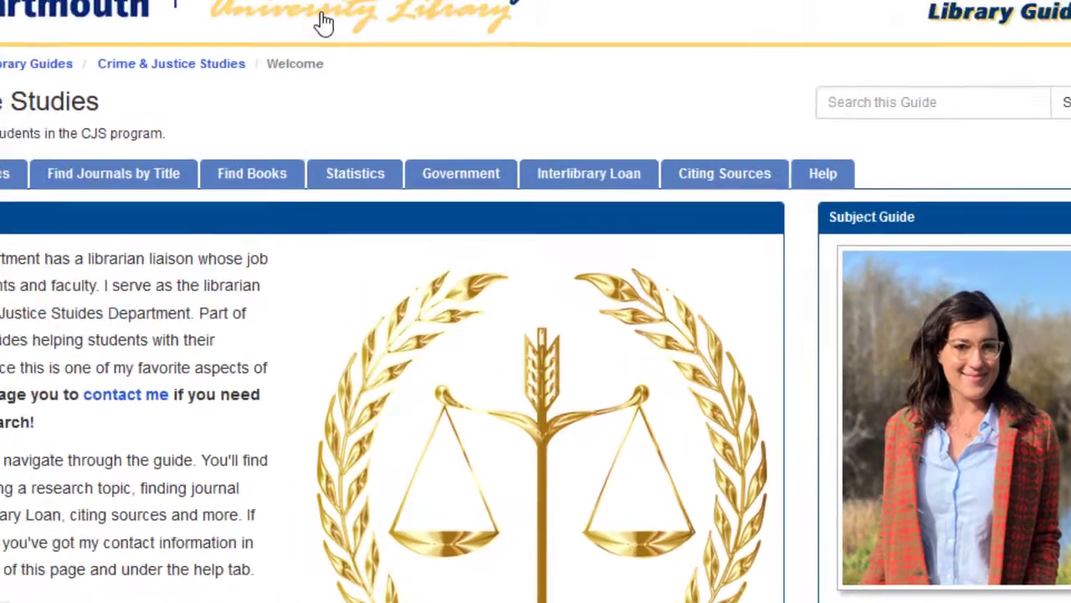
left_click(323, 19)
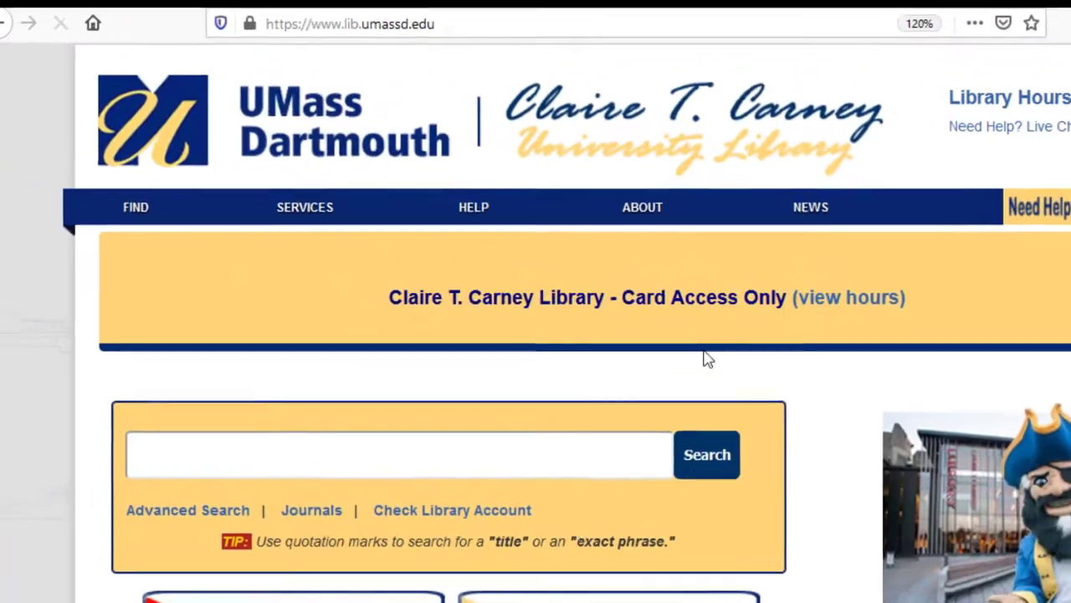
Open the Articles & Databases page and filter it to Social Sciences databases.
scroll(714, 472, "down", 3)
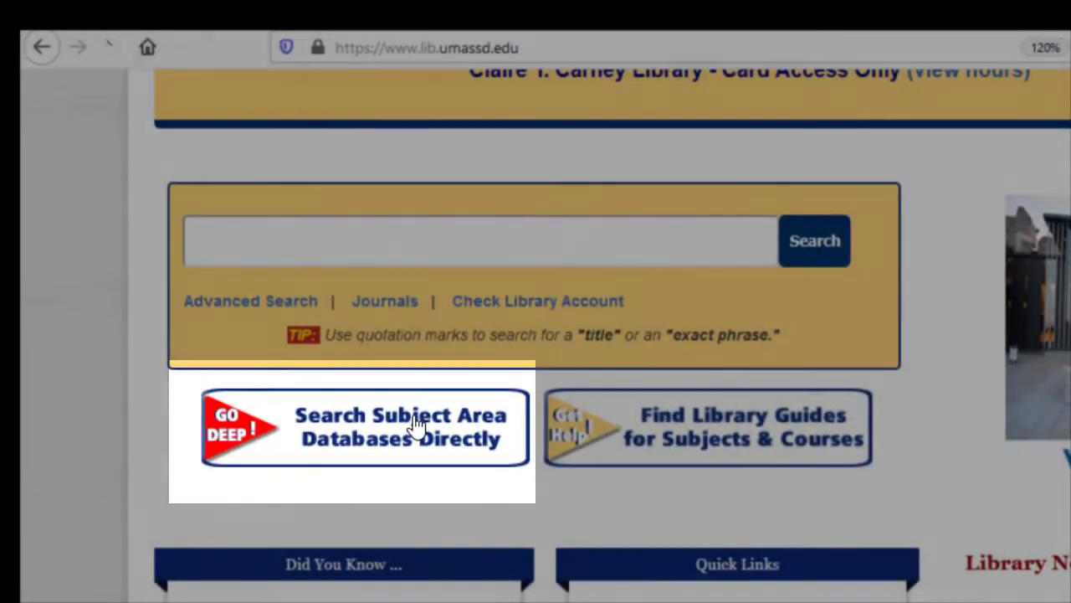
left_click(416, 426)
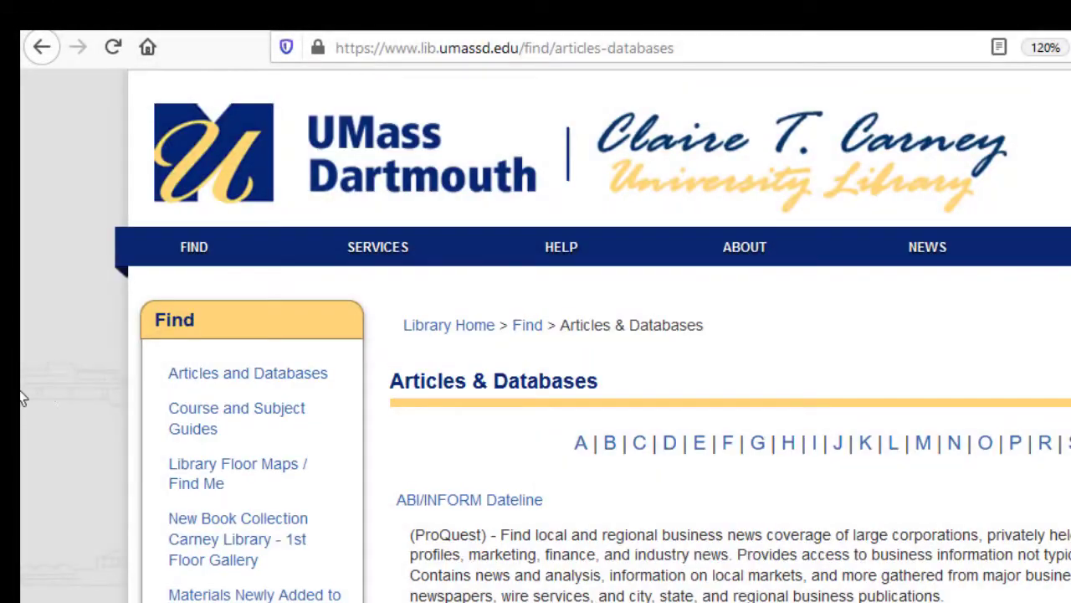
scroll(596, 533, "down", 5)
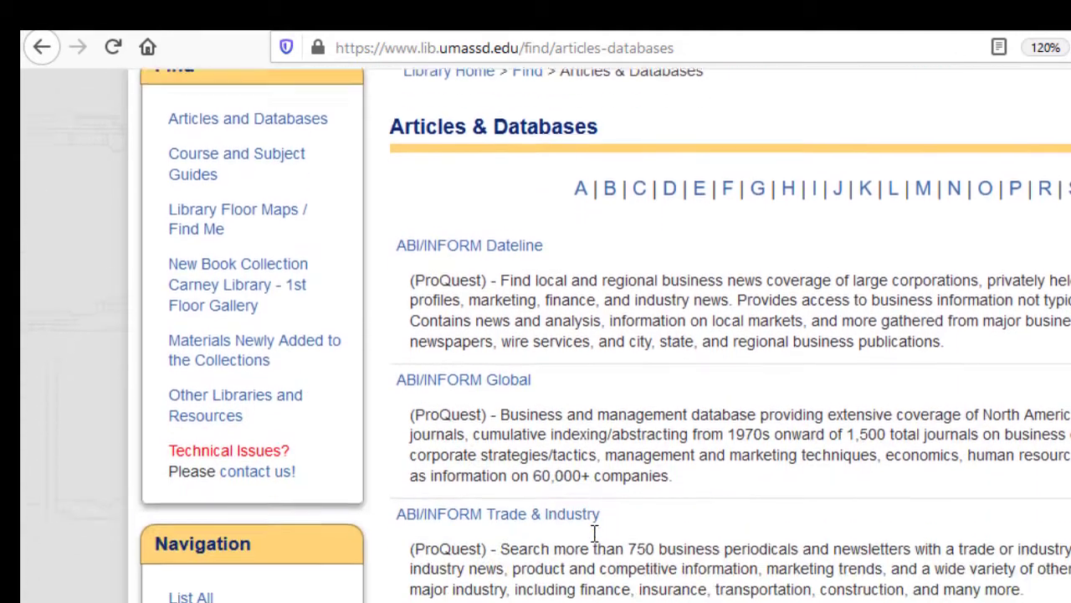
scroll(598, 532, "down", 10)
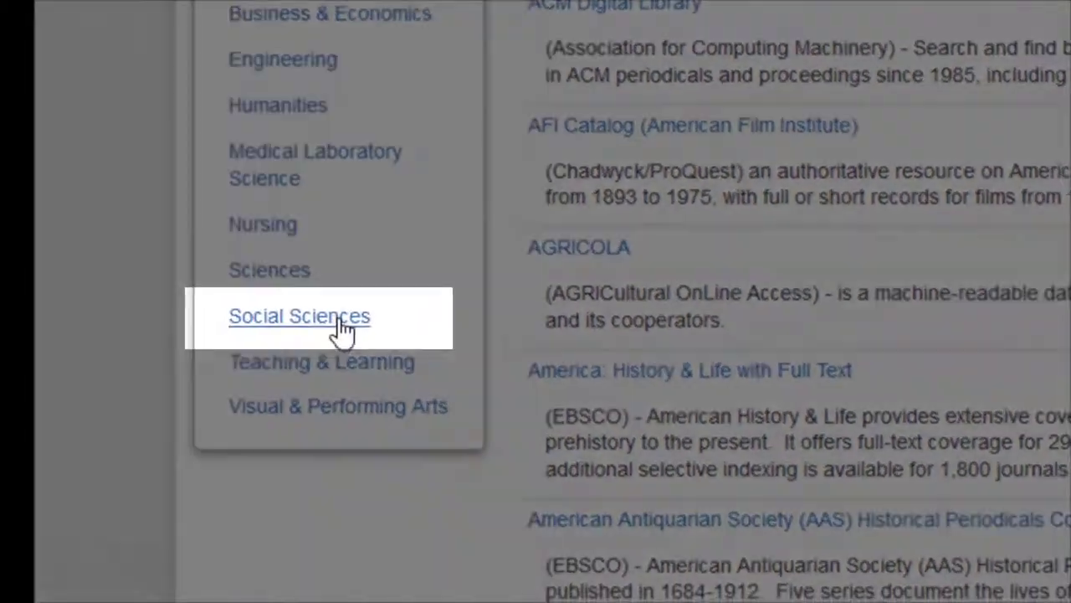
left_click(342, 322)
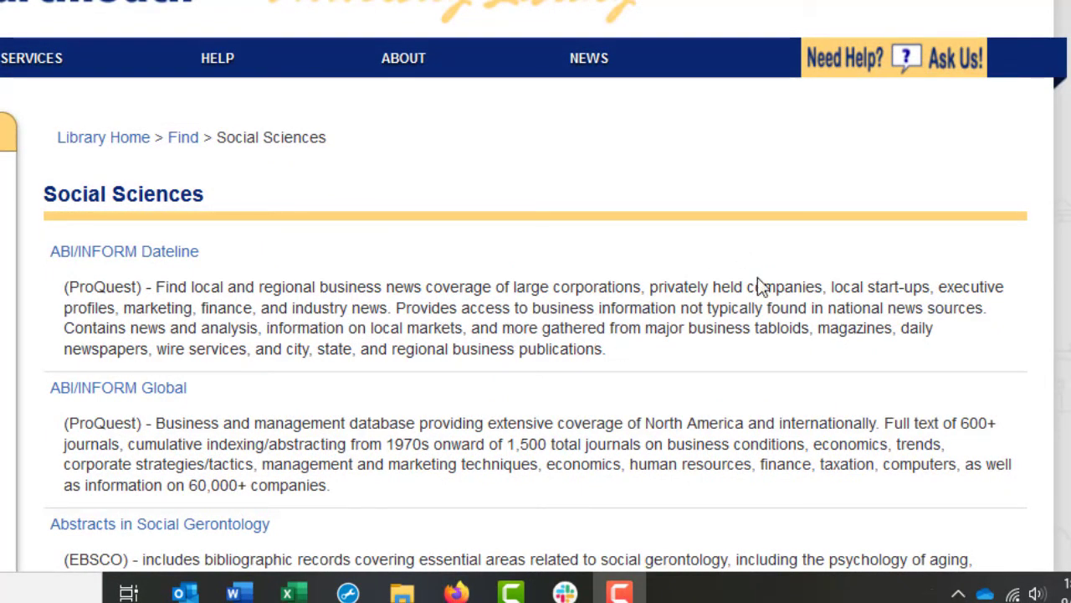
Move to page 2 of the Social Sciences databases and scroll down to SocINDEX (EBSCO).
scroll(398, 255, "down", 3)
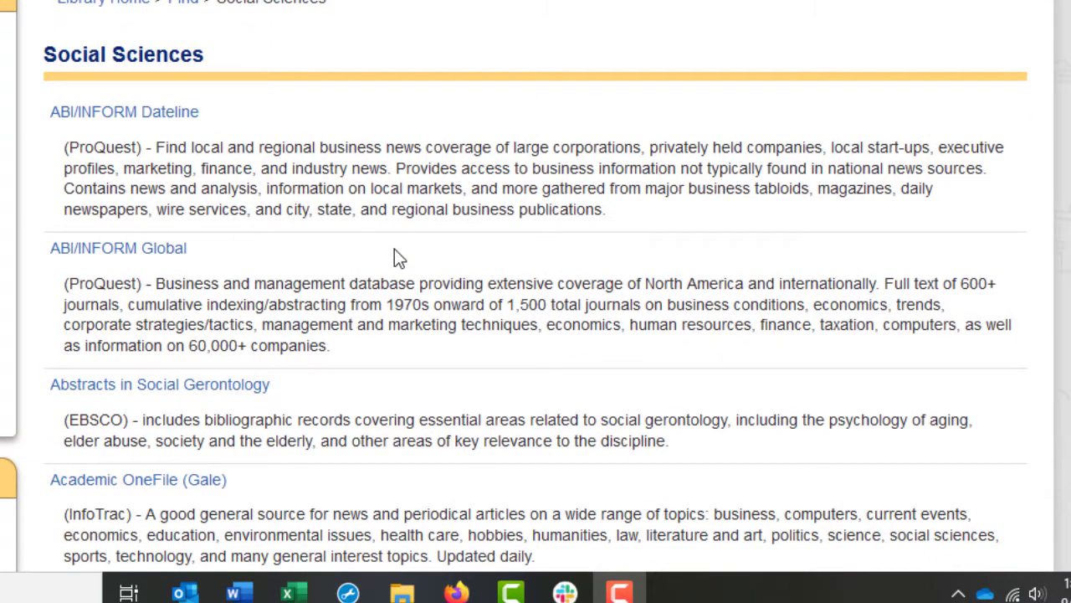
scroll(394, 248, "down", 10)
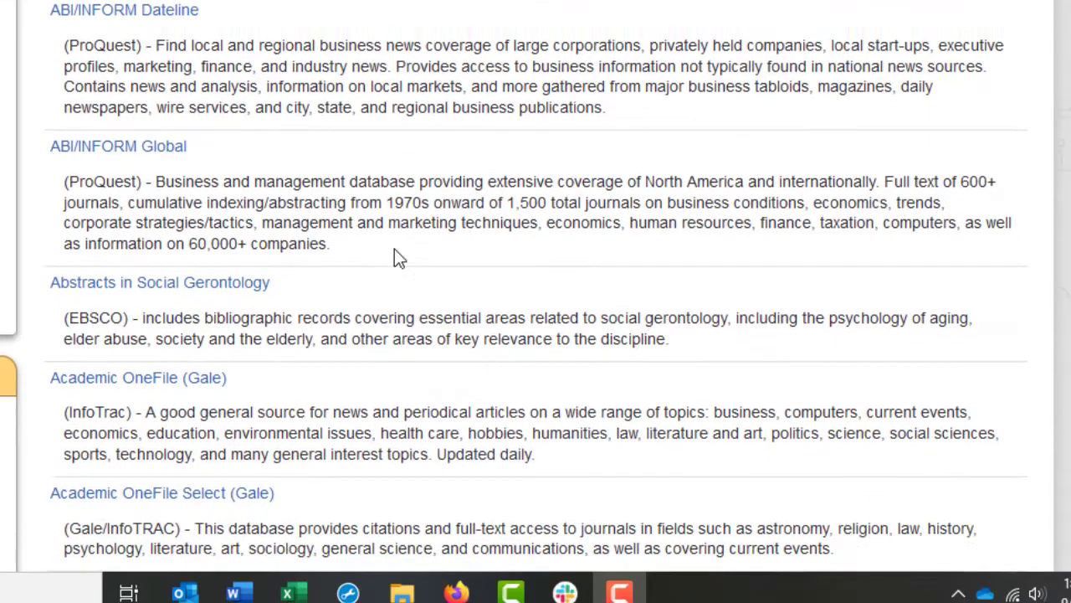
scroll(395, 249, "down", 2)
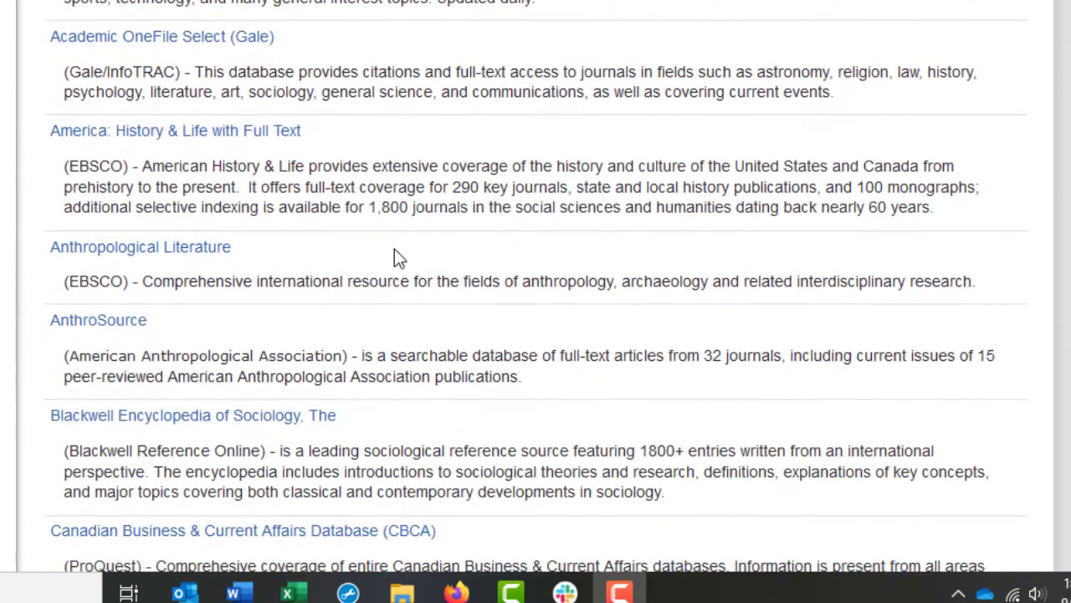
scroll(394, 249, "down", 15)
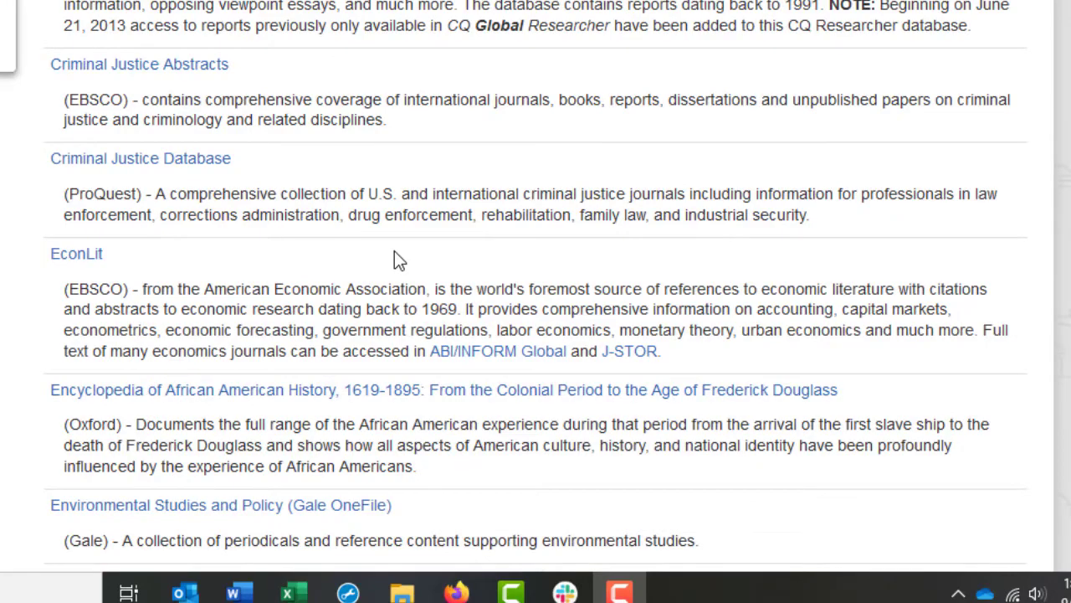
scroll(399, 260, "down", 12)
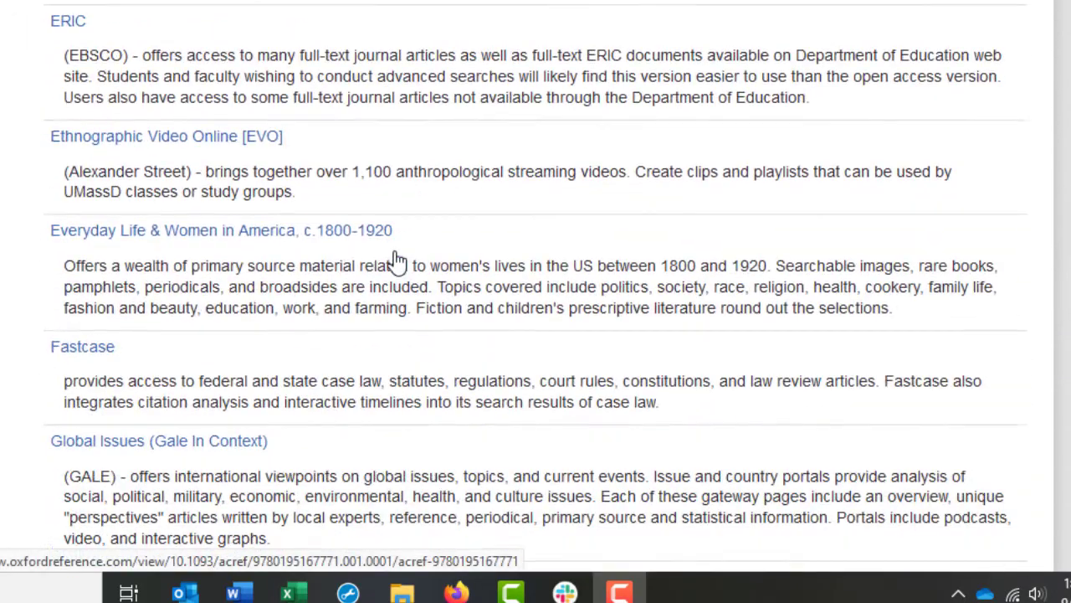
scroll(398, 260, "down", 12)
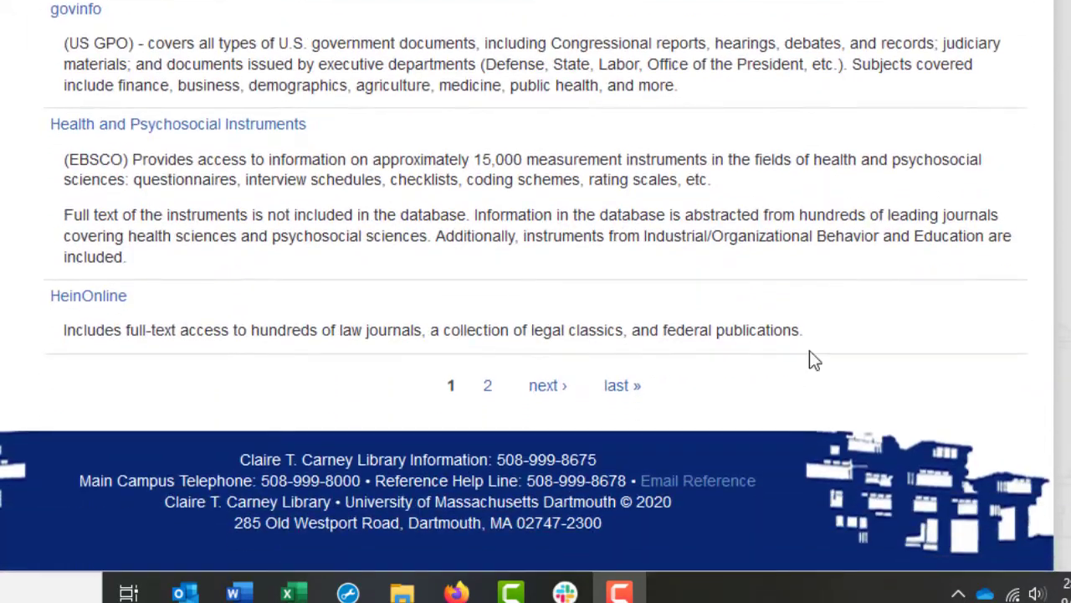
left_click(491, 390)
scroll(494, 390, "up", 10)
scroll(535, 285, "down", 20)
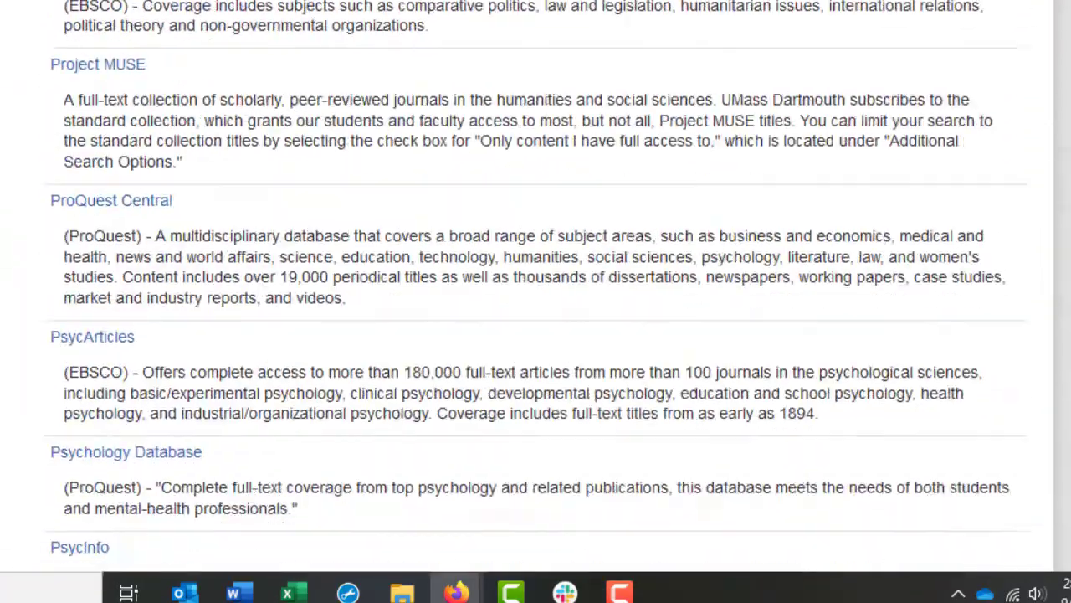
scroll(278, 117, "down", 10)
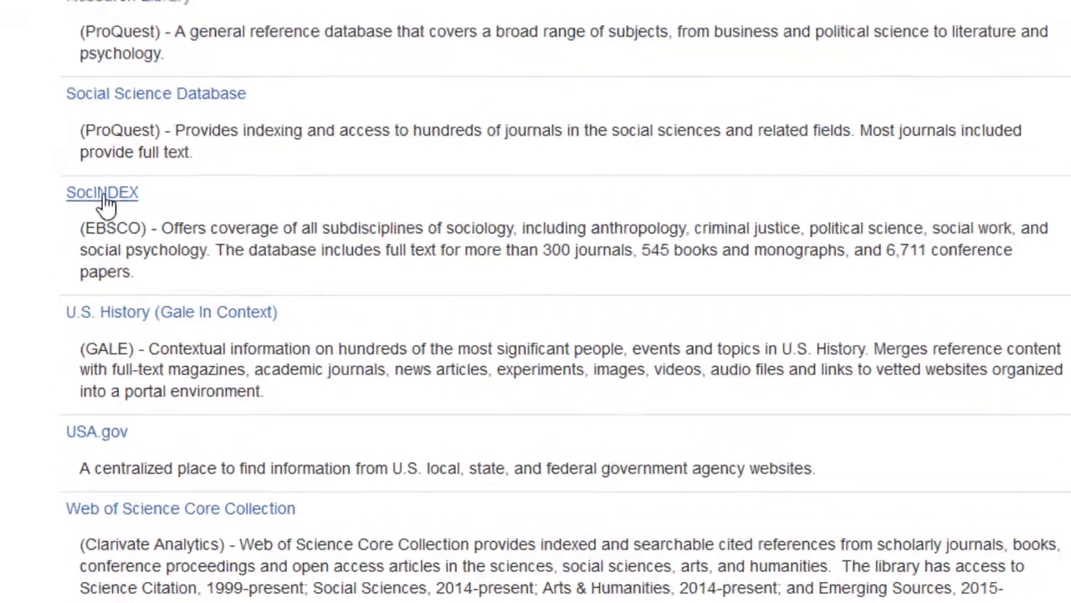
Open SocINDEX with Full Text in EBSCOhost and bring up its Choose Databases list.
left_click(104, 195)
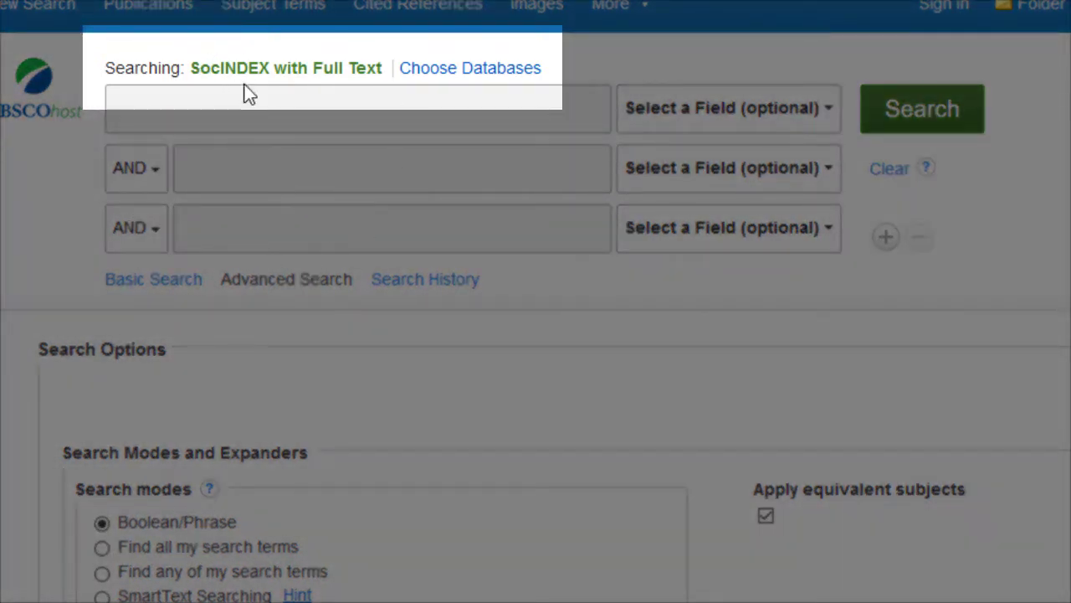
left_click(502, 84)
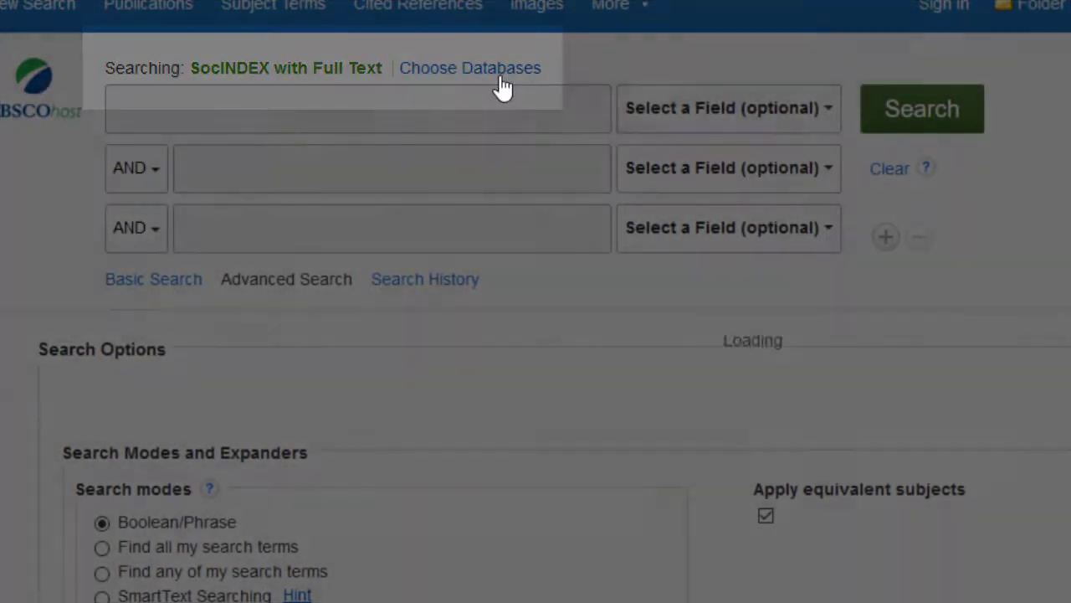
Tick Political Science Complete and Women's Studies International in the database list and confirm.
scroll(791, 375, "down", 7)
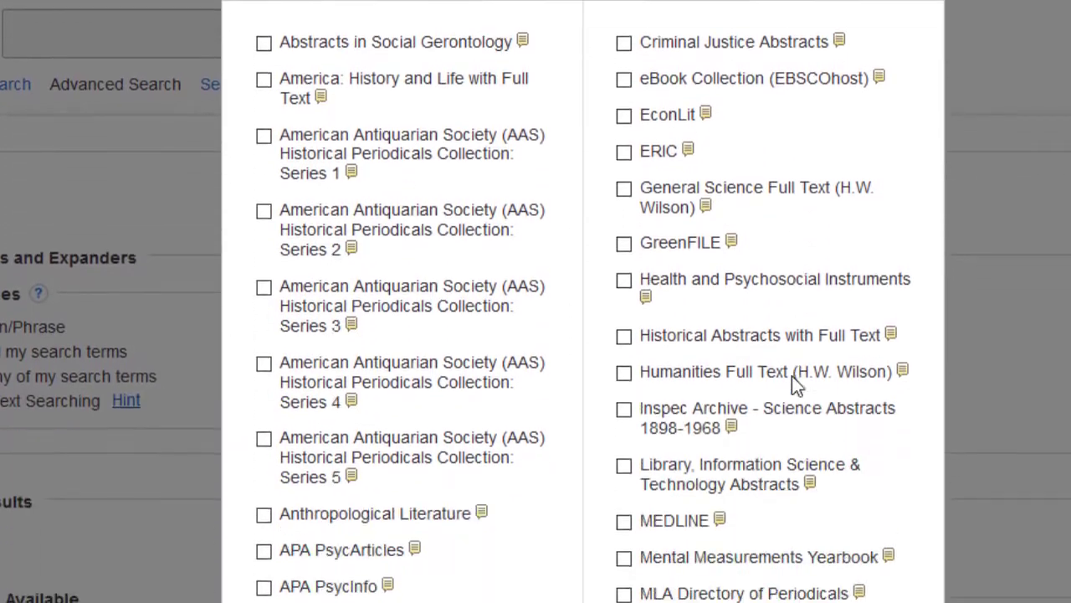
scroll(791, 381, "up", 7)
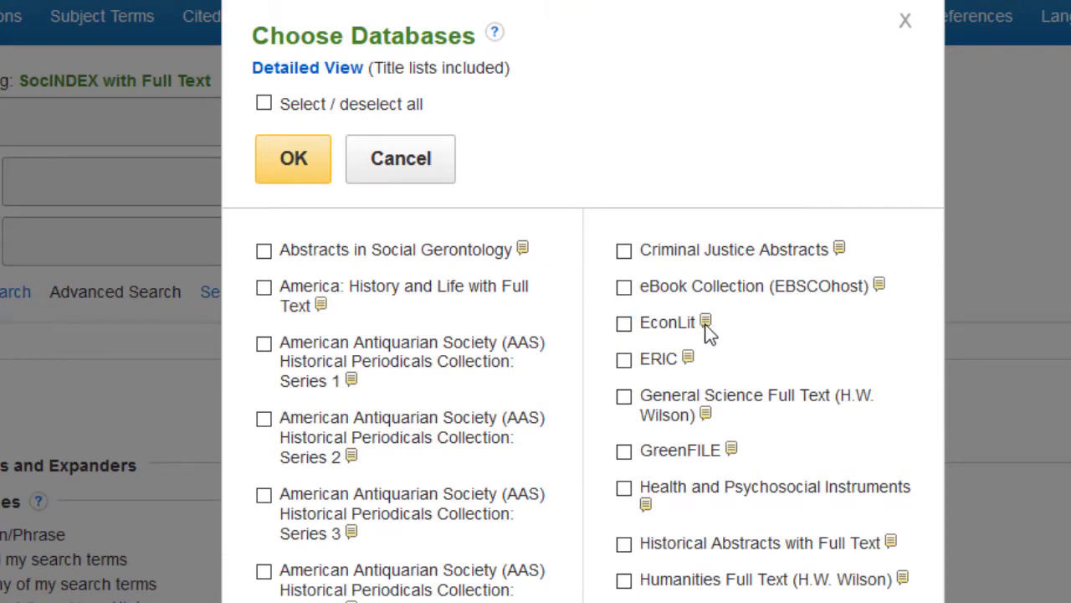
mouse_move(705, 322)
scroll(559, 325, "down", 4)
scroll(560, 326, "down", 3)
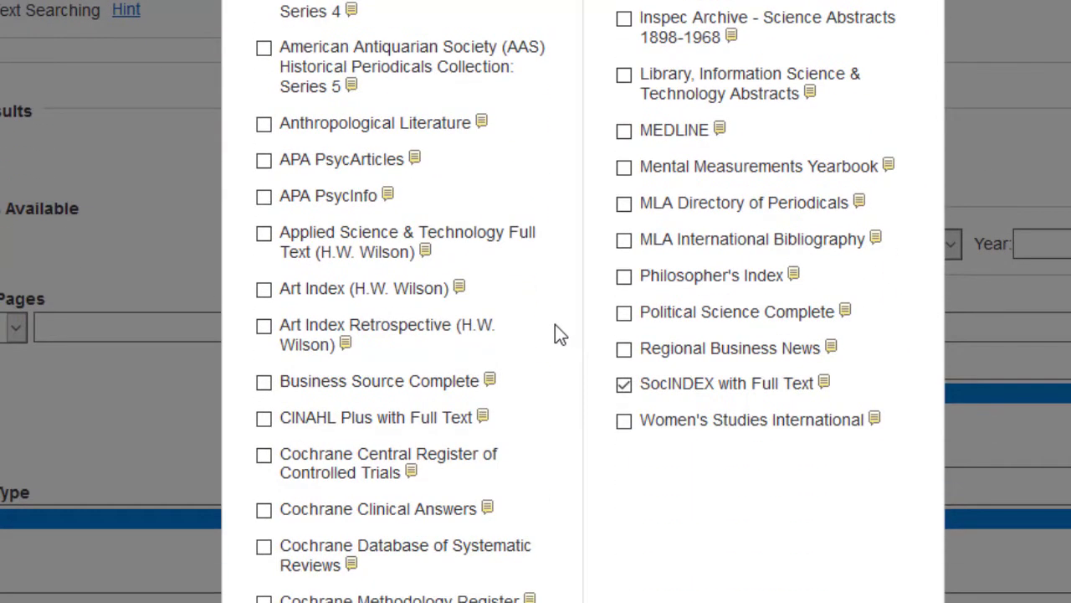
left_click(625, 314)
left_click(621, 422)
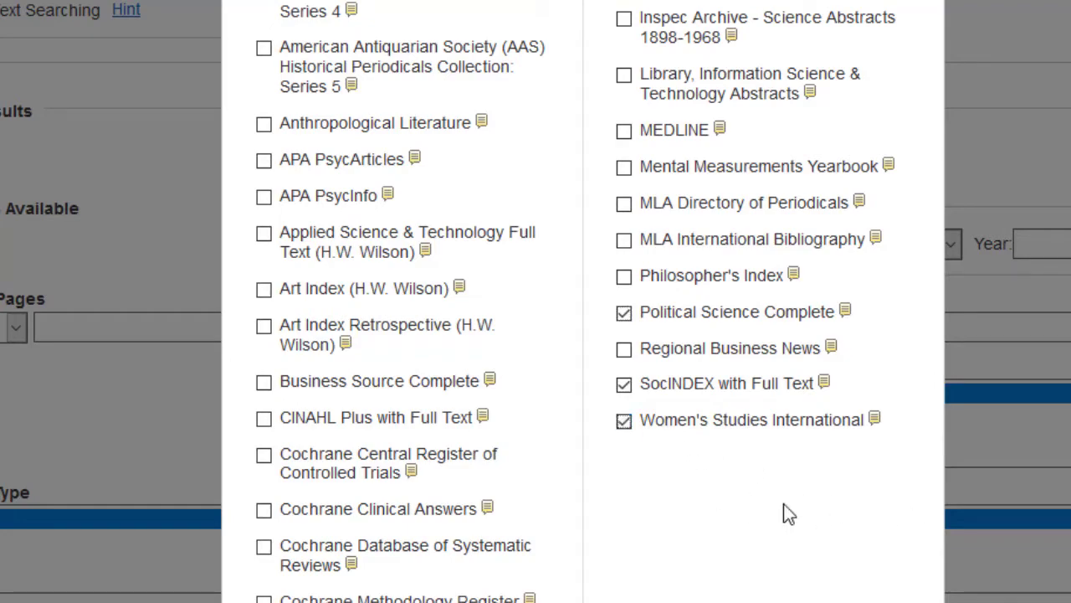
scroll(615, 485, "down", 3)
scroll(617, 483, "up", 5)
scroll(620, 478, "up", 5)
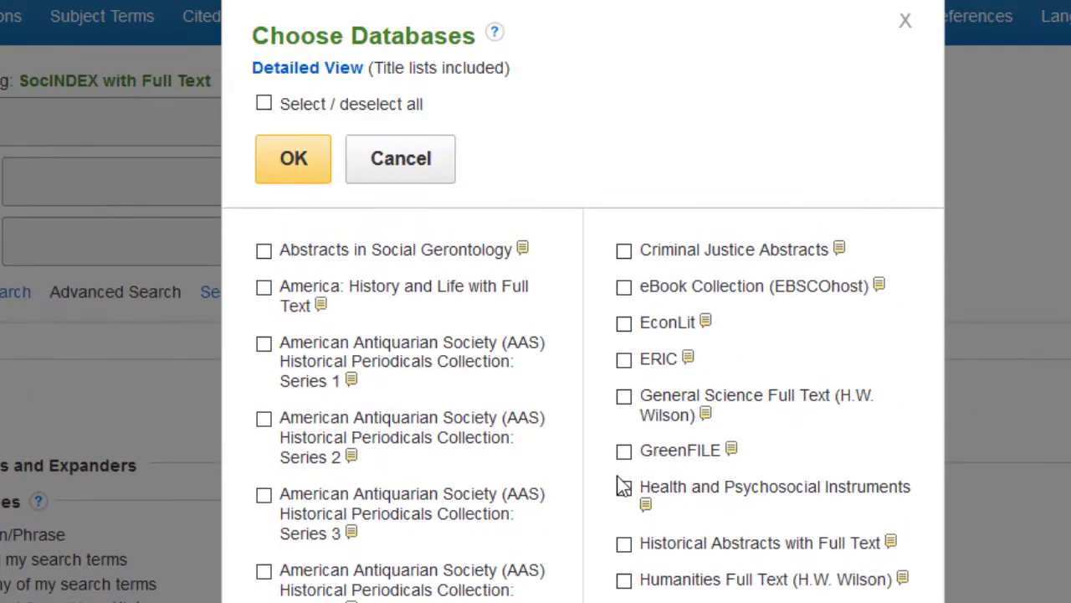
left_click(294, 158)
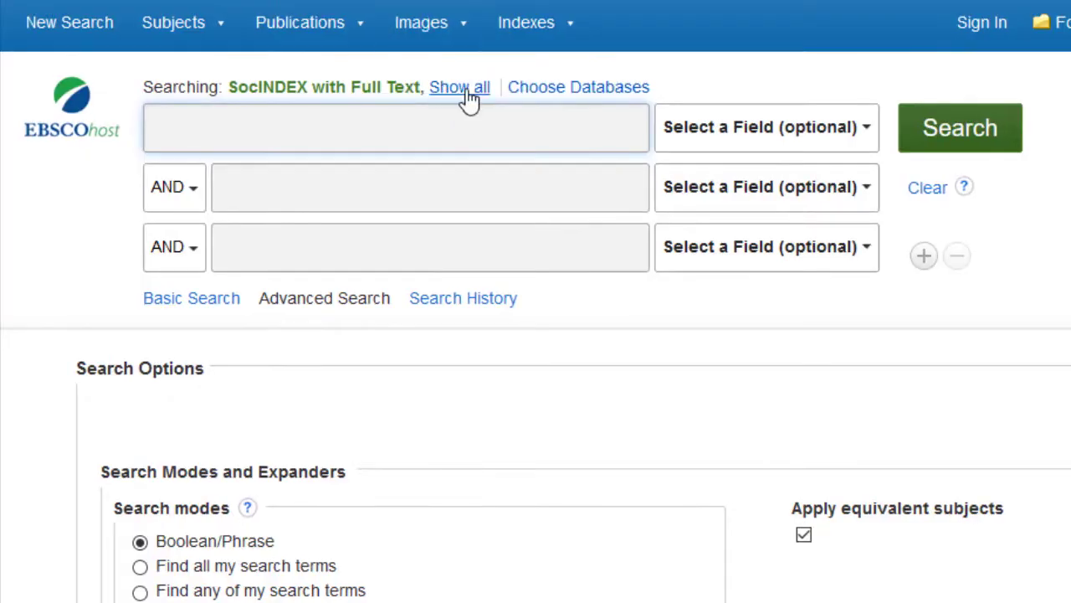
Expand the Searching line to list SocINDEX, Political Science Complete and Women's Studies International.
left_click(429, 90)
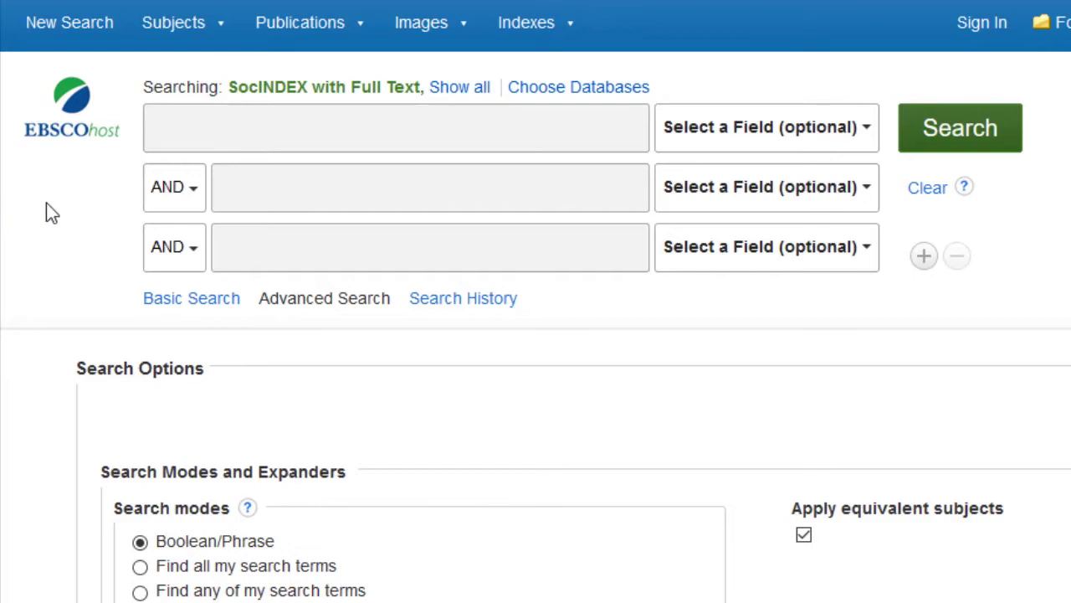
left_click(460, 89)
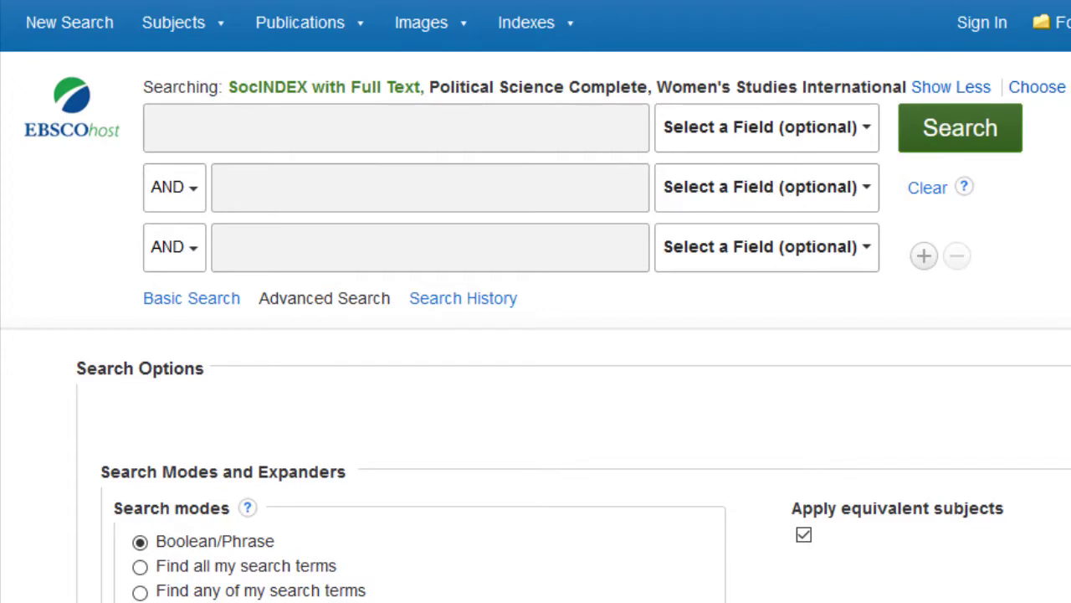
Tick Communication Source in the database list and confirm the selection.
left_click(1050, 88)
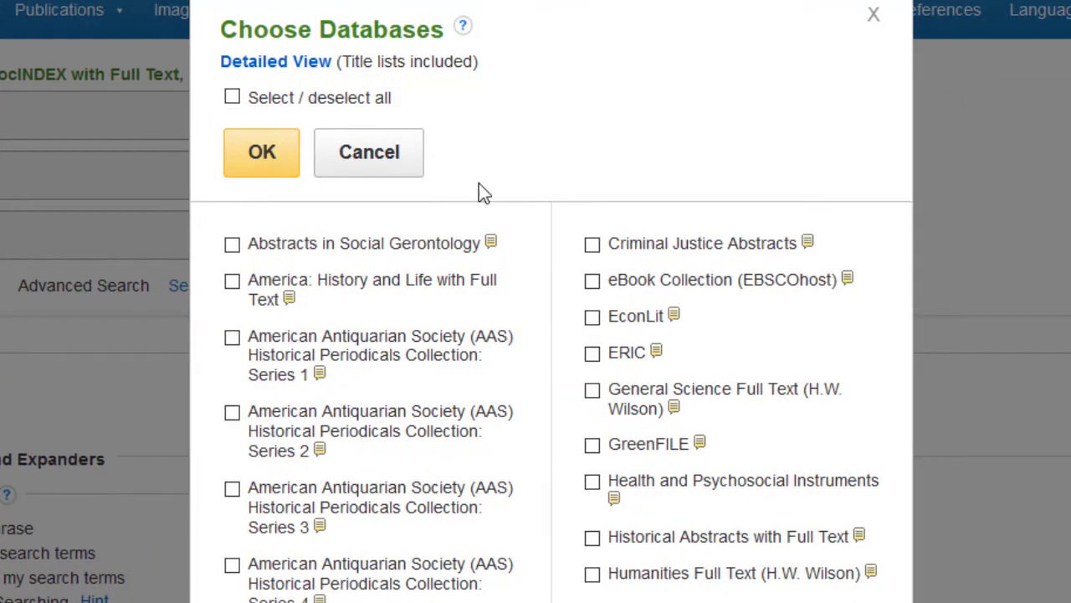
scroll(386, 310, "down", 10)
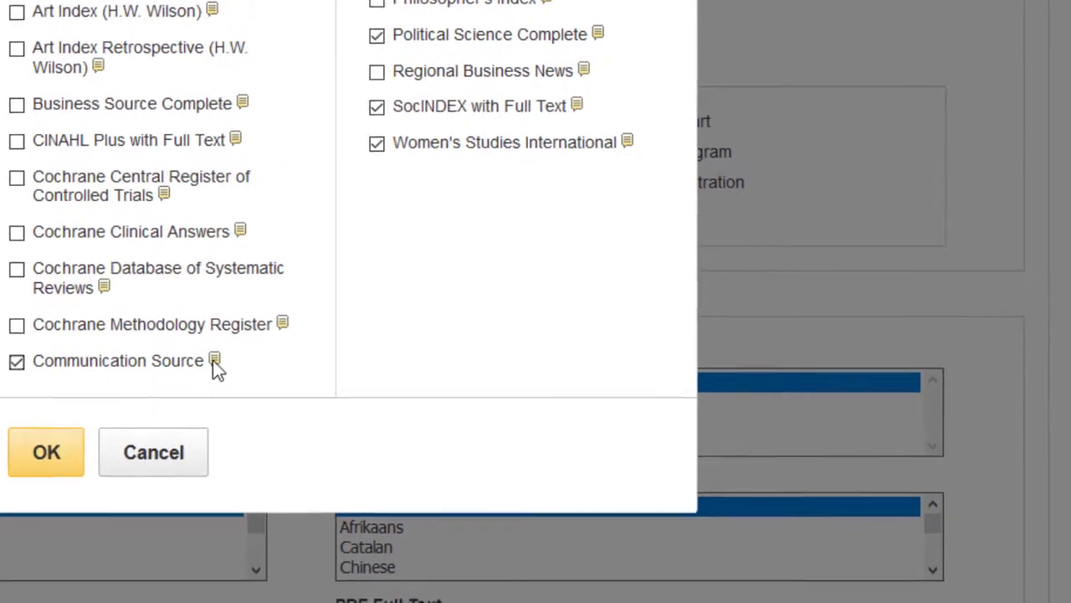
mouse_move(430, 393)
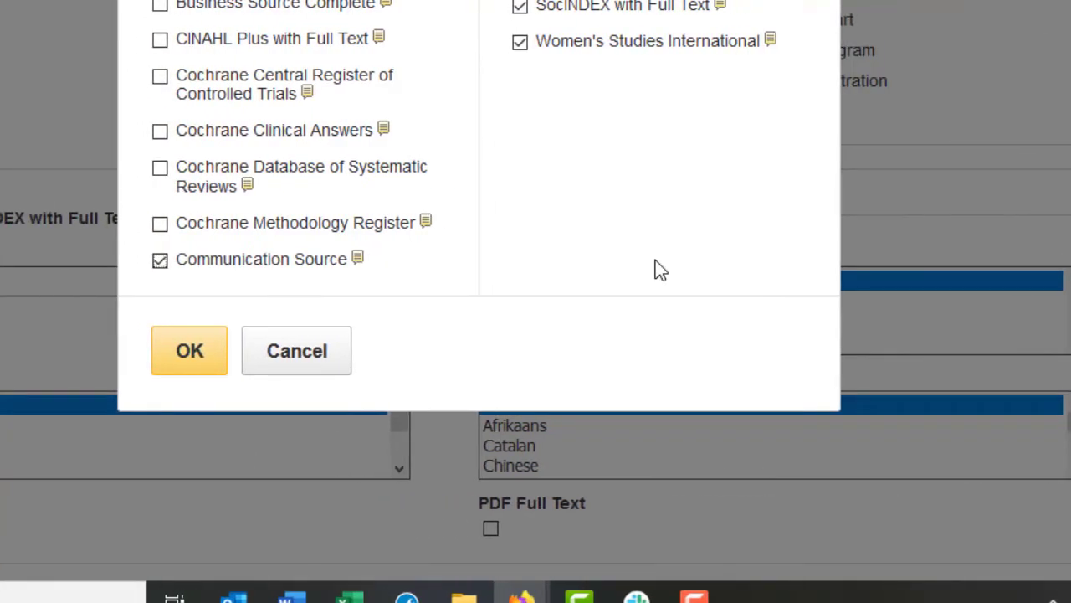
left_click(212, 341)
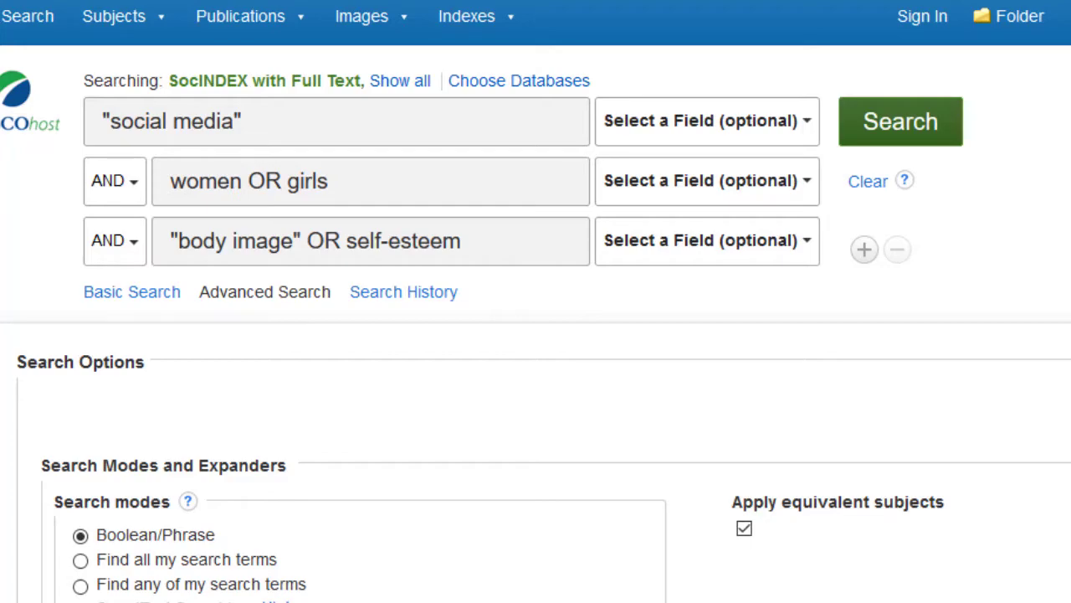
Run the social media, women or girls, body image or self-esteem search, getting 169 results.
left_click(917, 123)
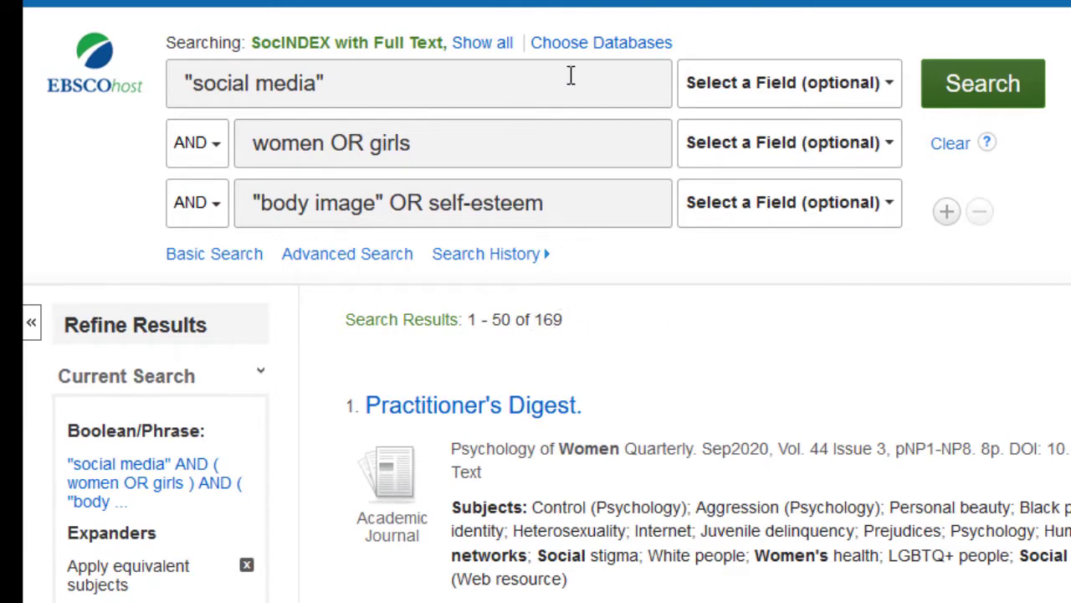
left_click(484, 42)
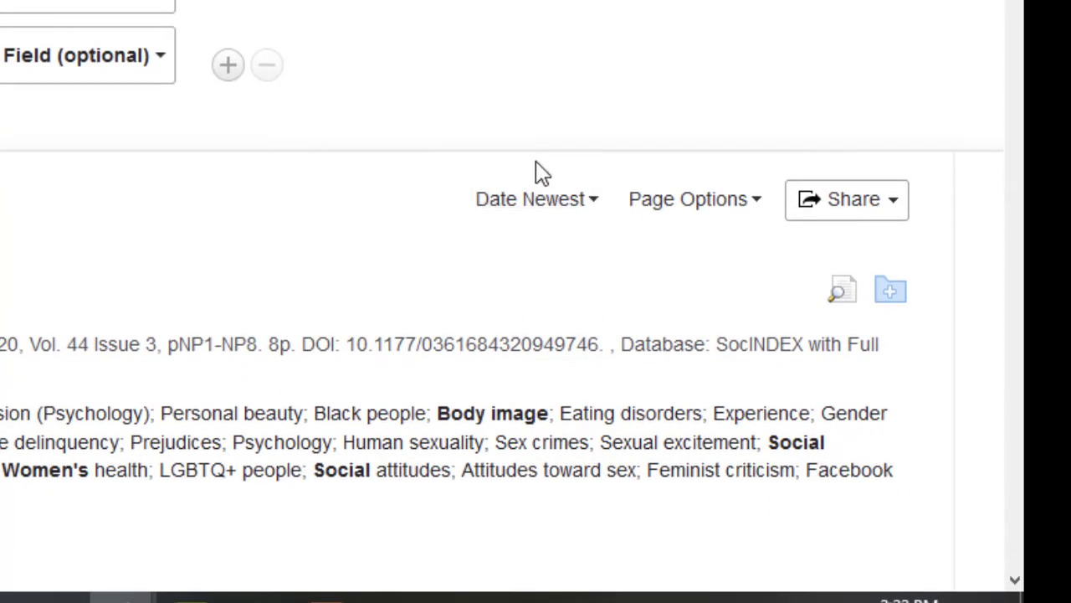
Sort the EBSCOhost results by Relevance instead of Date Newest.
left_click(536, 202)
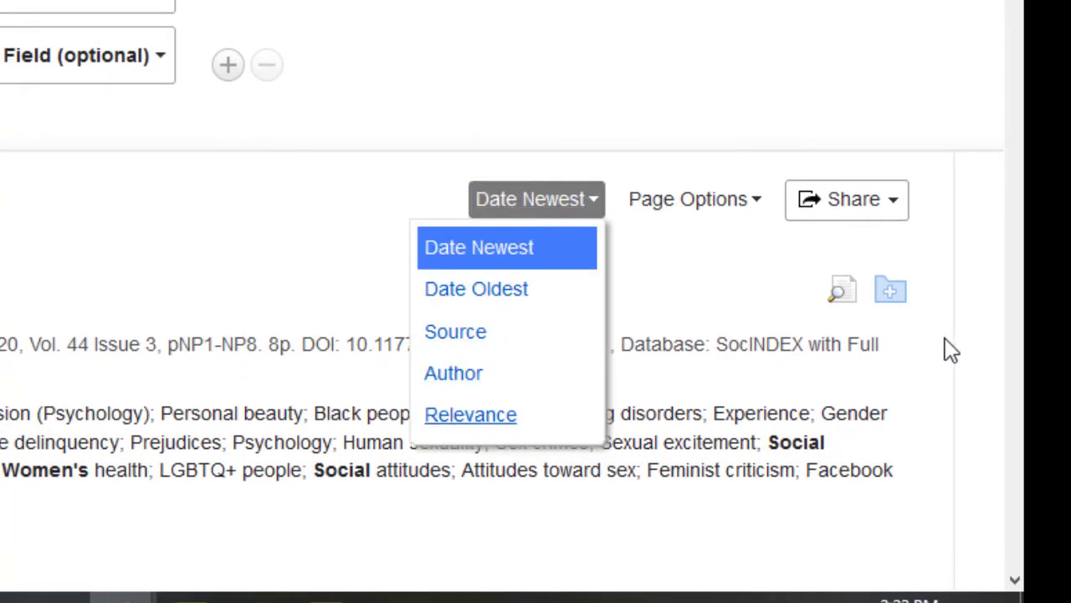
left_click(470, 414)
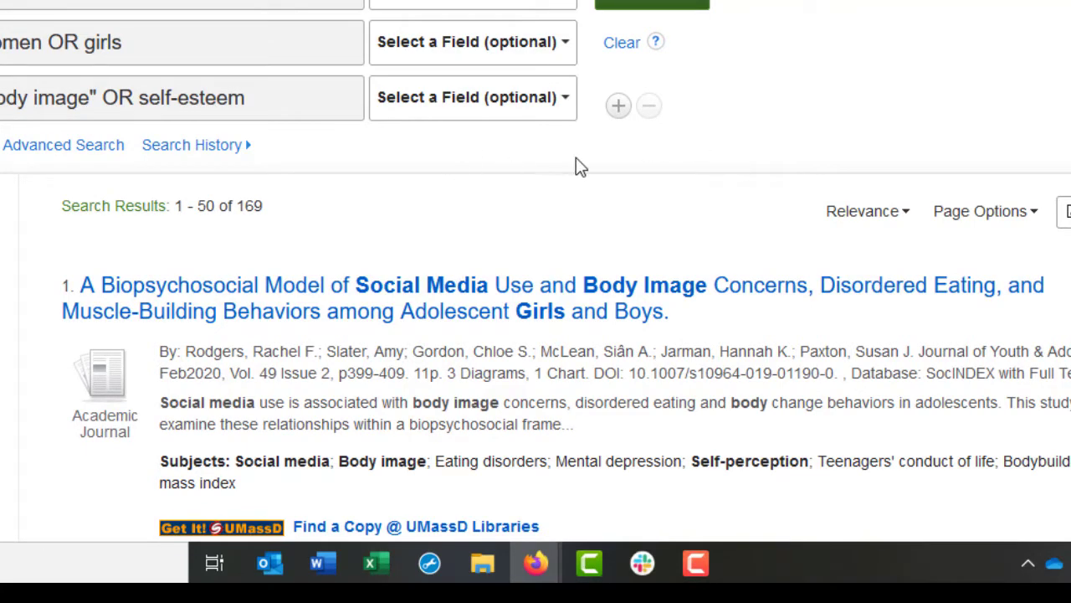
scroll(816, 161, "down", 5)
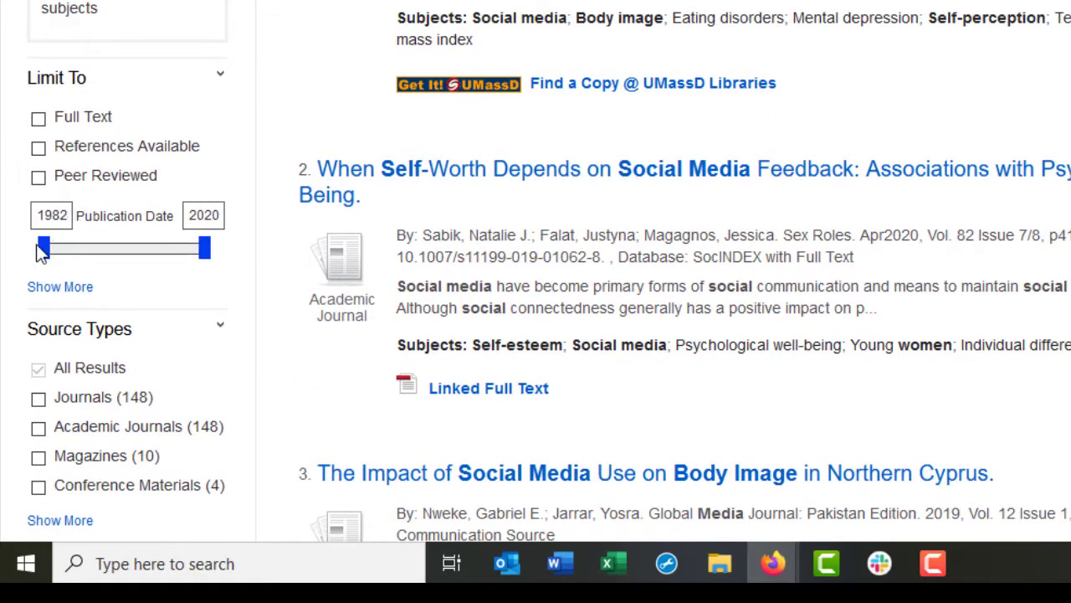
Limit publication dates to 2010–2020, narrowing the results from 169 to 122.
scroll(907, 401, "up", 5)
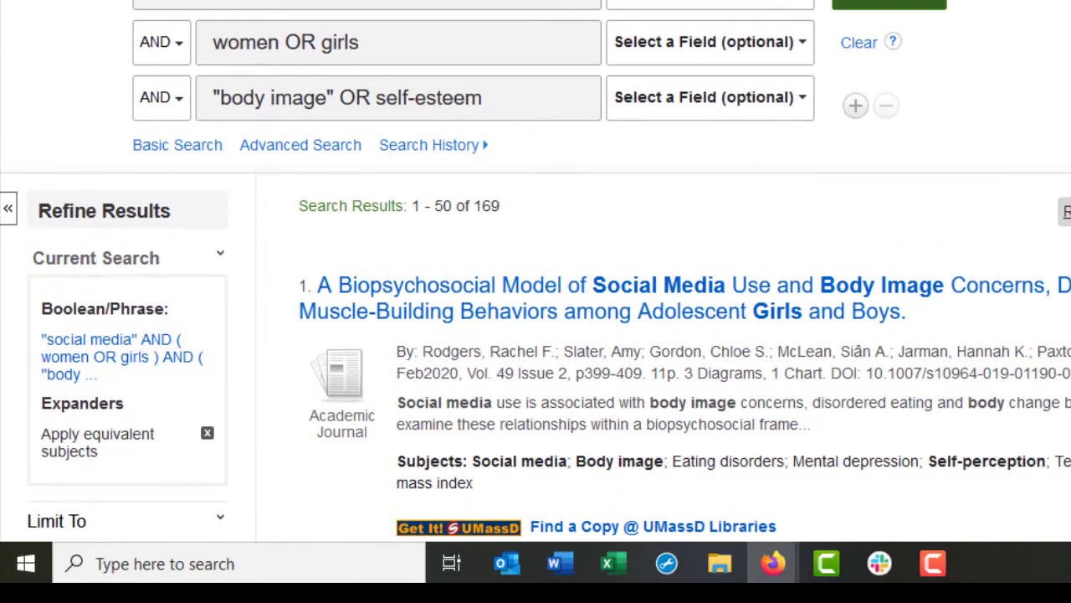
scroll(816, 390, "down", 5)
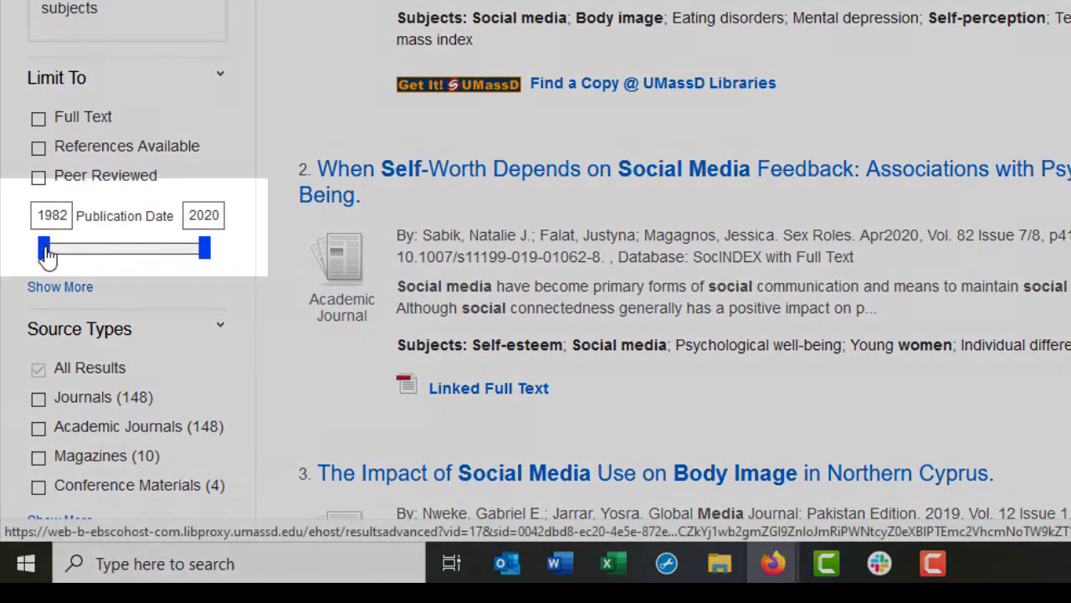
left_click_drag(41, 249, 168, 258)
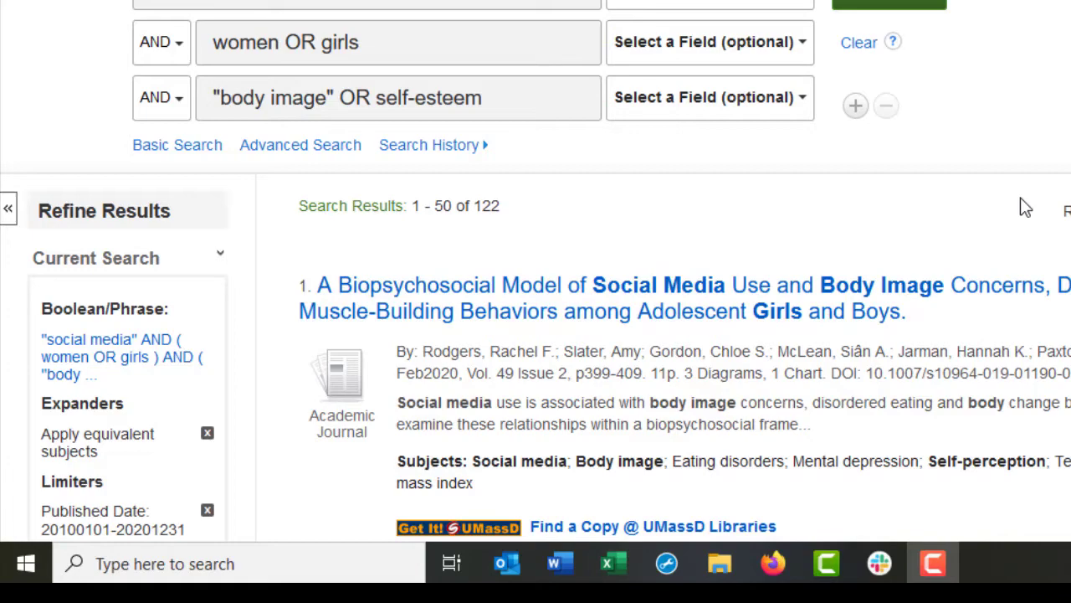
scroll(1009, 193, "down", 3)
Tick Peer Reviewed under Limit To, cutting the results from 122 to 114.
scroll(1008, 201, "up", 3)
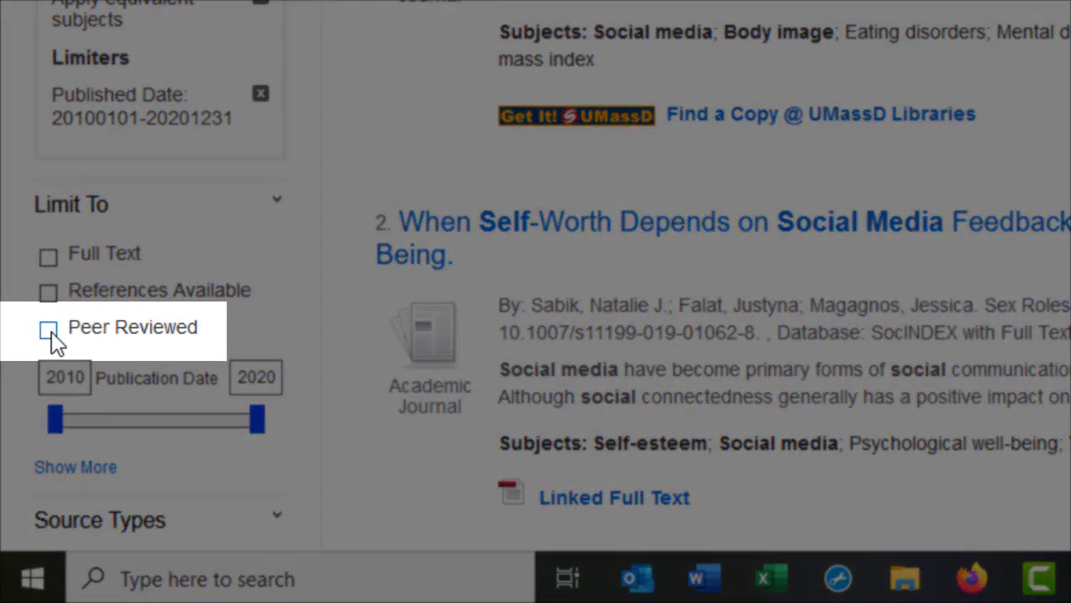
left_click(49, 332)
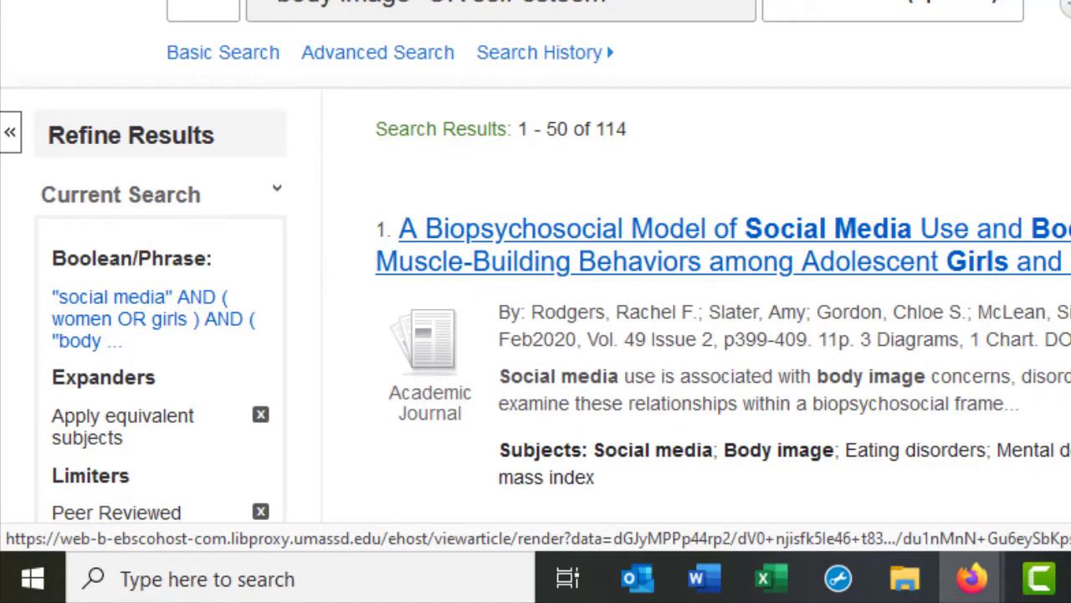
scroll(536, 276, "down", 3)
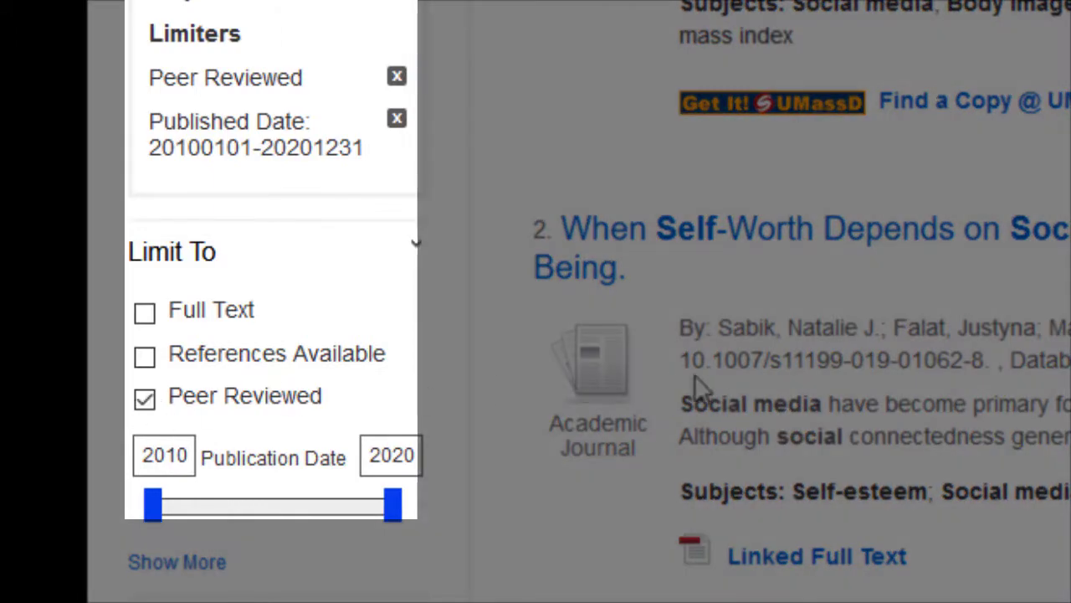
scroll(709, 381, "up", 5)
scroll(728, 385, "down", 10)
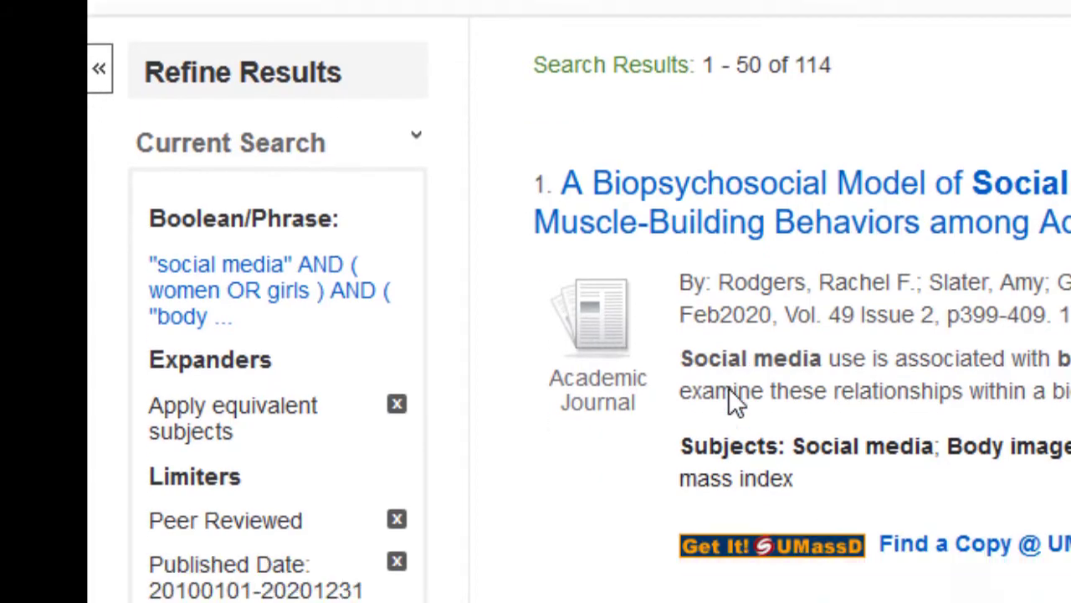
scroll(735, 402, "down", 2)
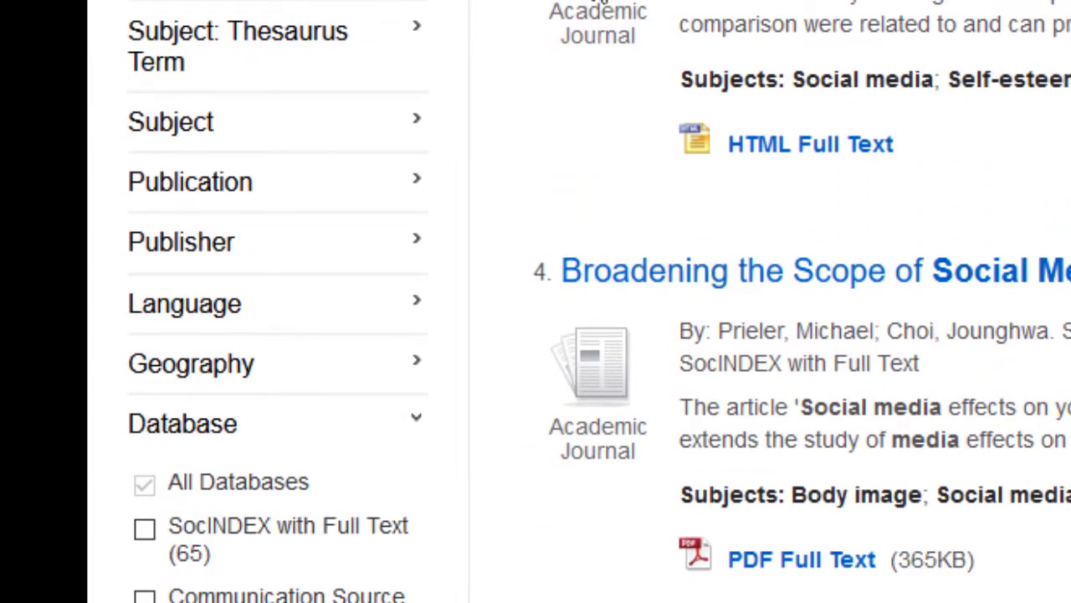
scroll(994, 180, "down", 2)
scroll(995, 184, "down", 4)
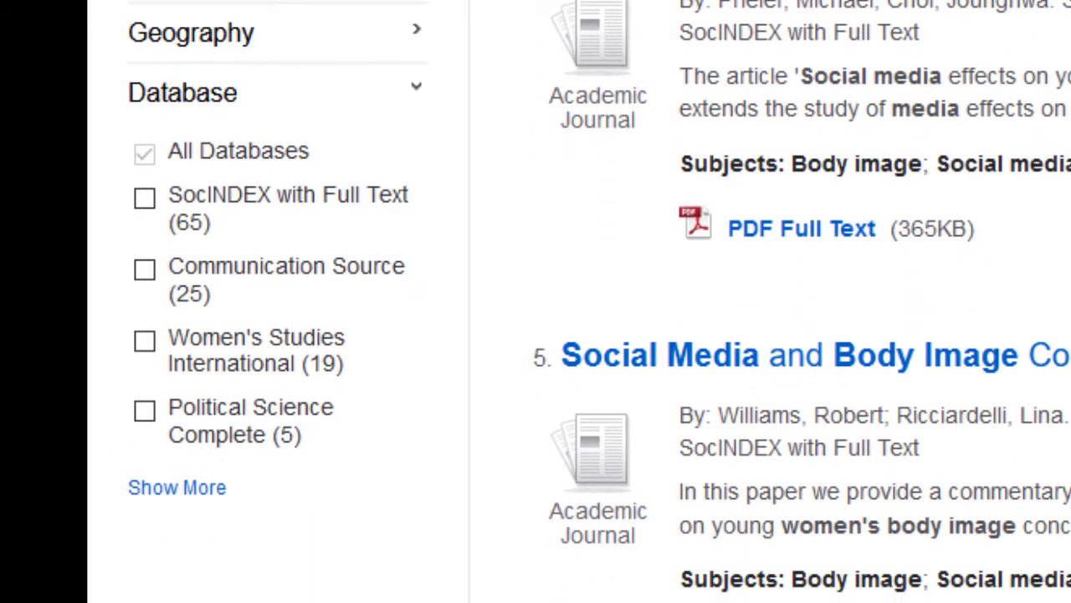
scroll(976, 258, "down", 3)
scroll(976, 258, "up", 10)
scroll(753, 335, "up", 7)
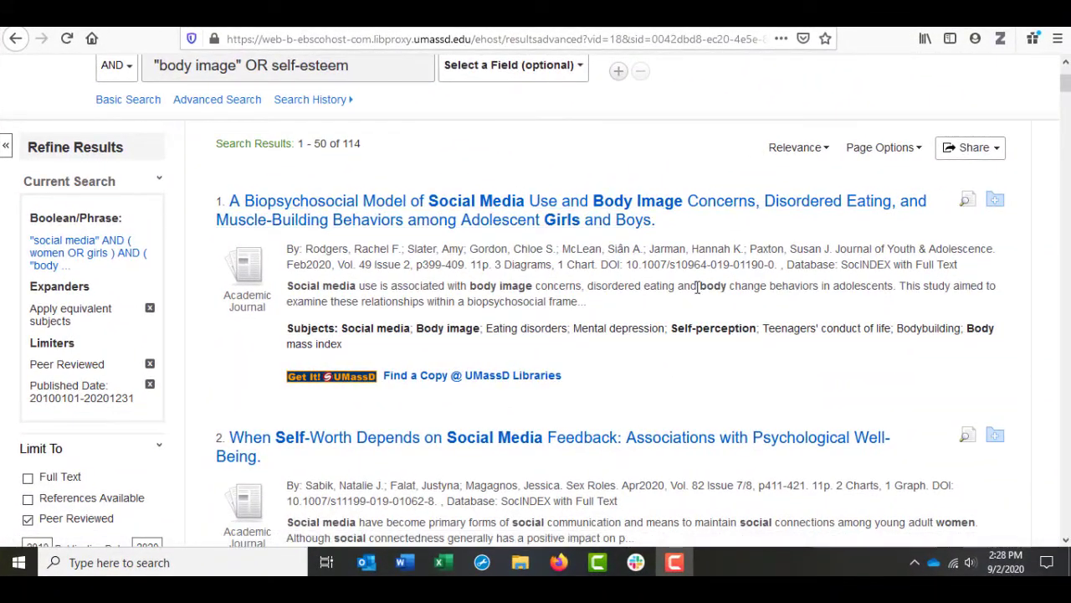
scroll(700, 284, "down", 2)
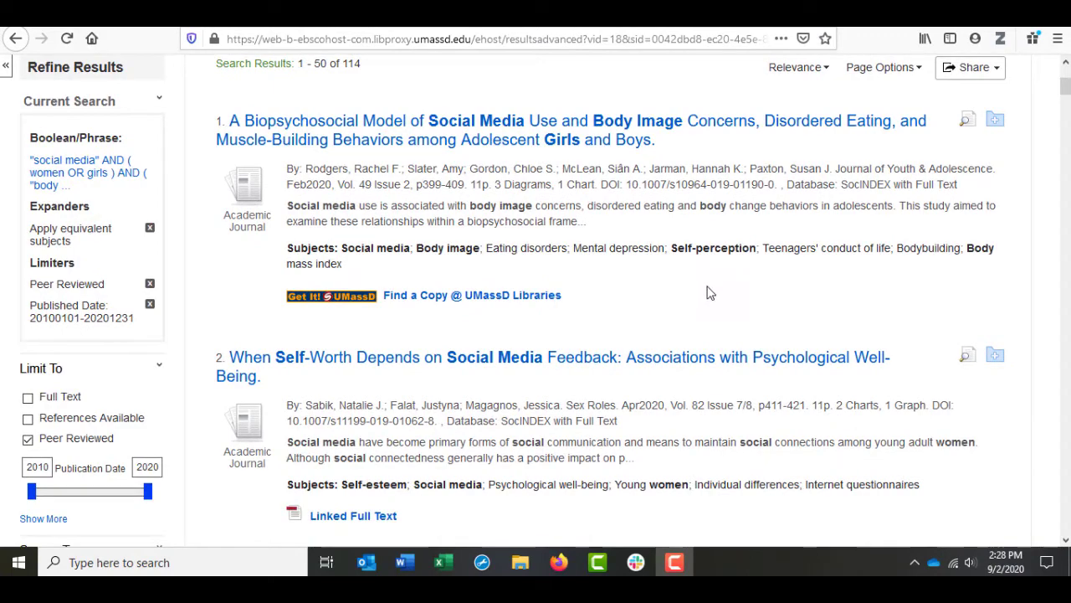
scroll(709, 291, "down", 2)
scroll(710, 294, "down", 2)
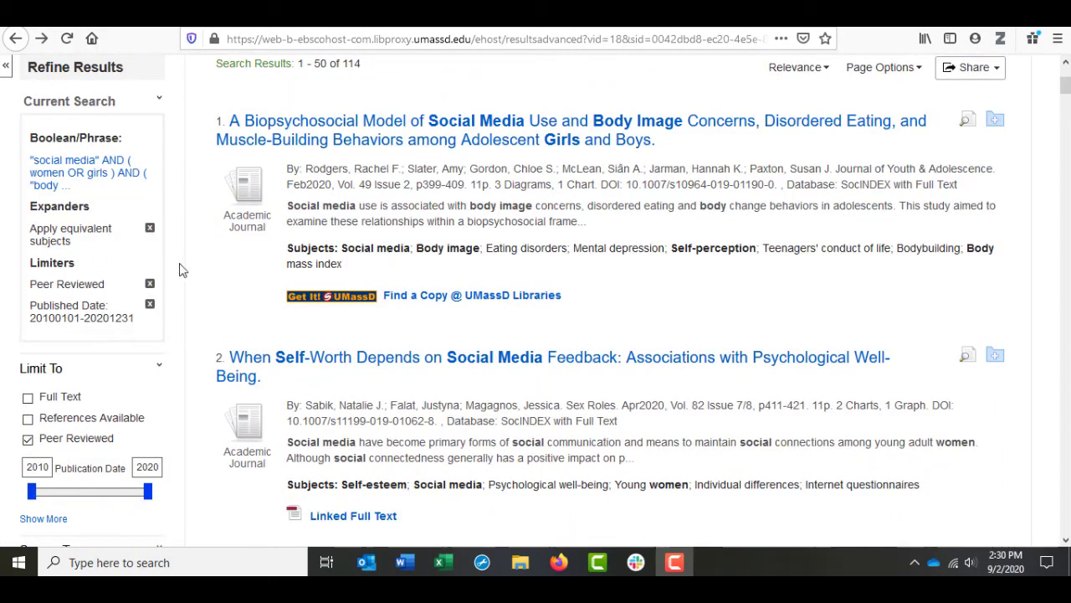
scroll(376, 376, "down", 2)
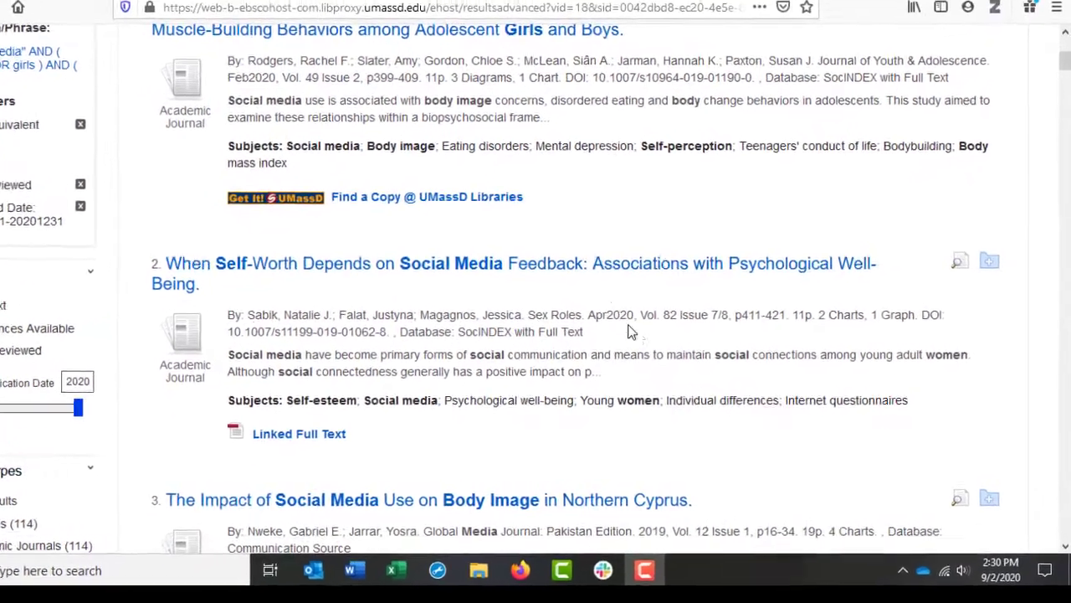
left_click_drag(617, 323, 657, 323)
left_click_drag(574, 294, 576, 293)
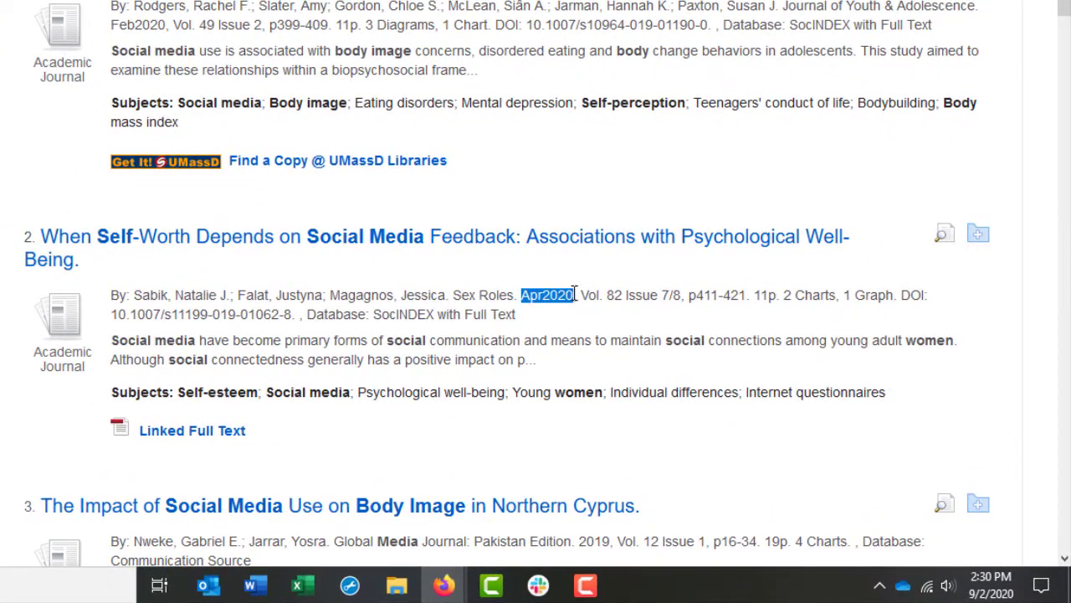
left_click(589, 350)
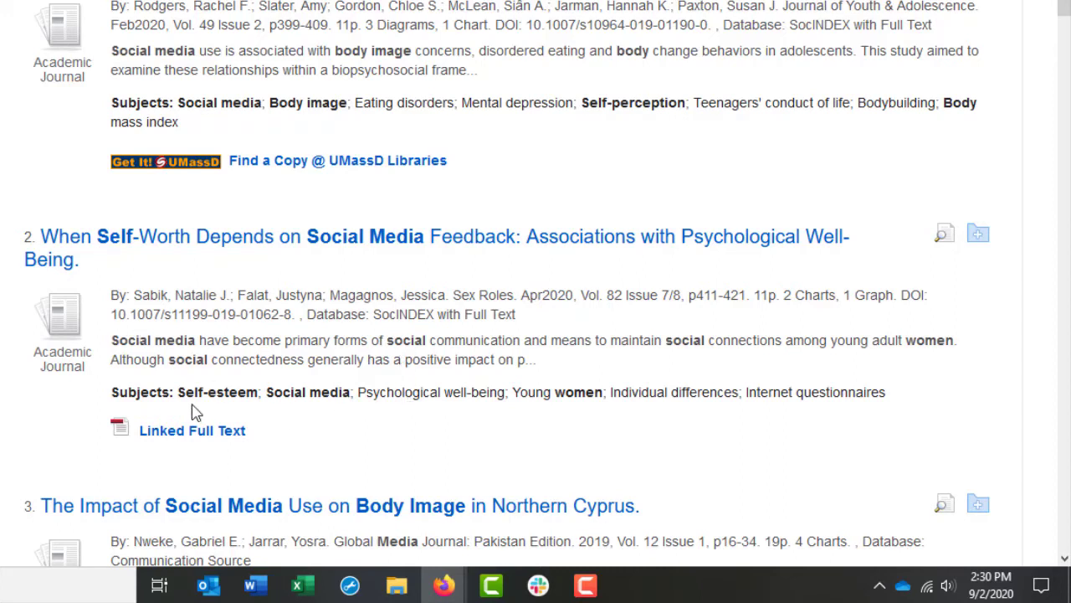
left_click_drag(108, 393, 179, 389)
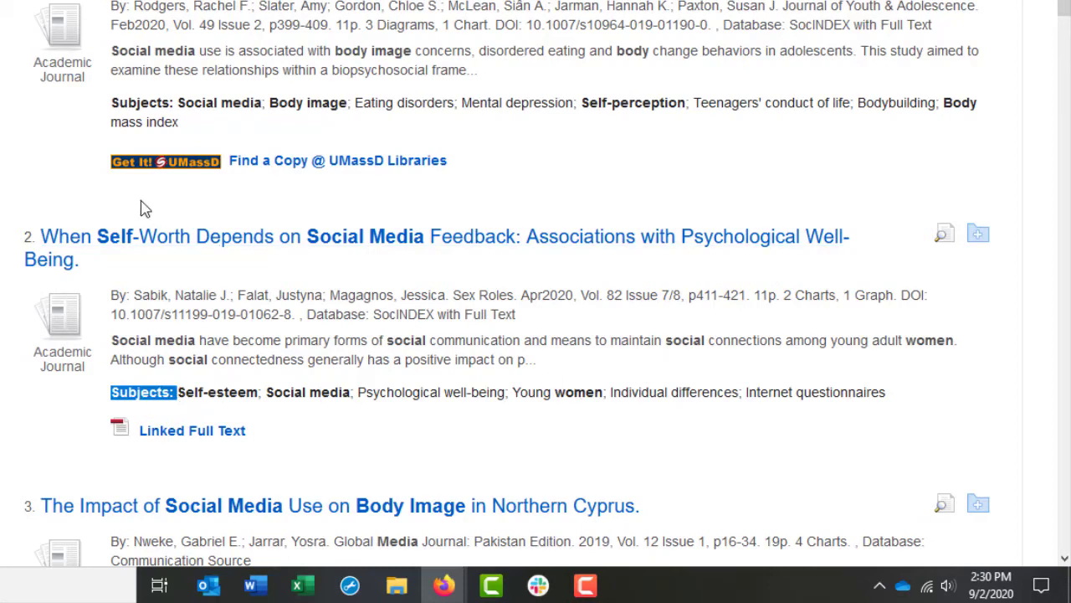
left_click_drag(115, 103, 173, 103)
left_click(256, 142)
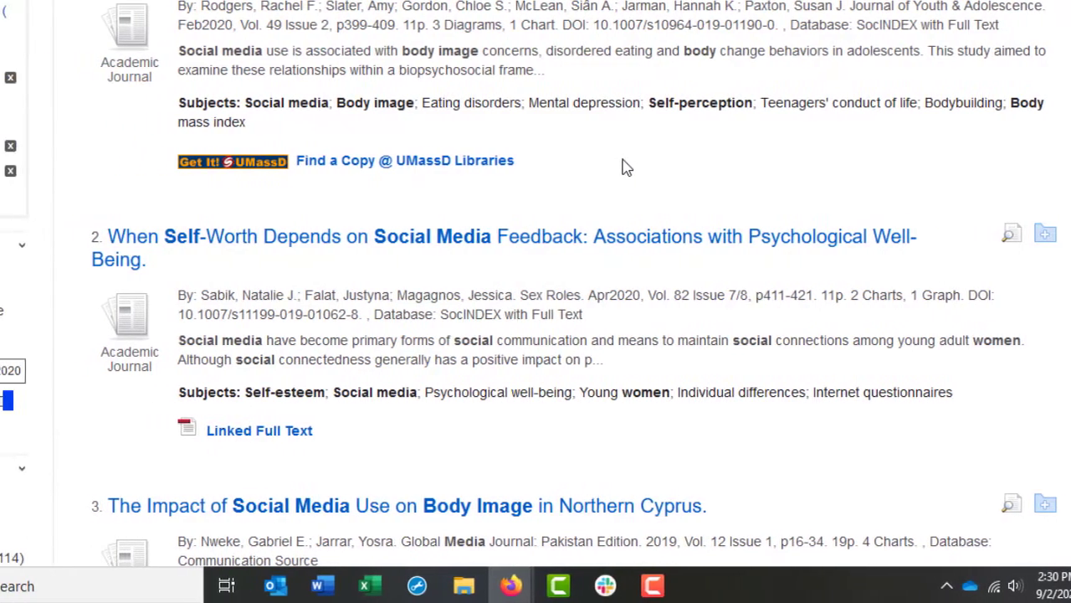
scroll(710, 170, "up", 5)
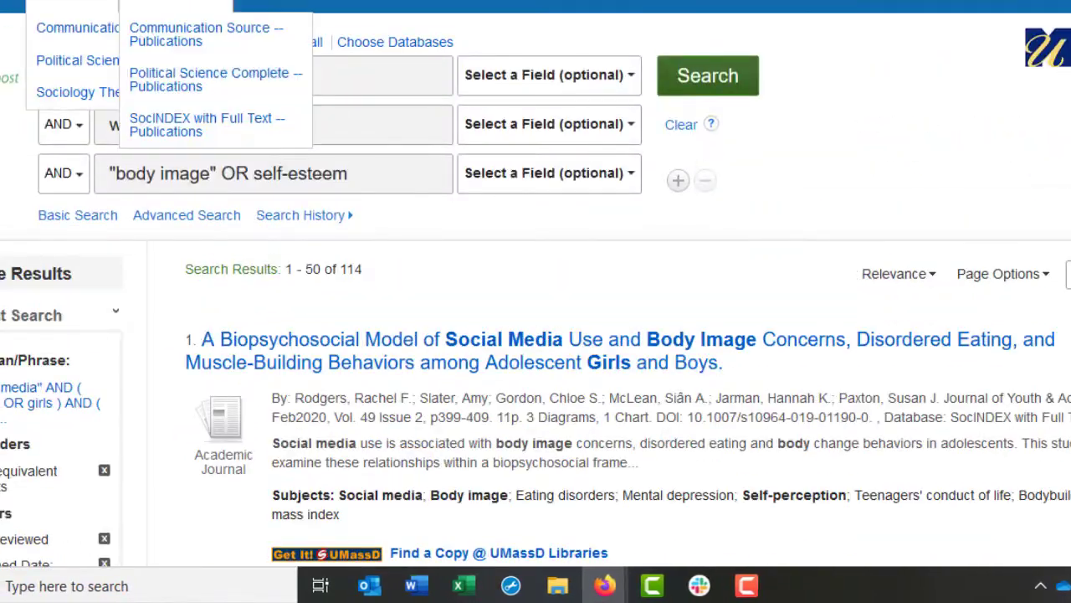
scroll(857, 186, "down", 8)
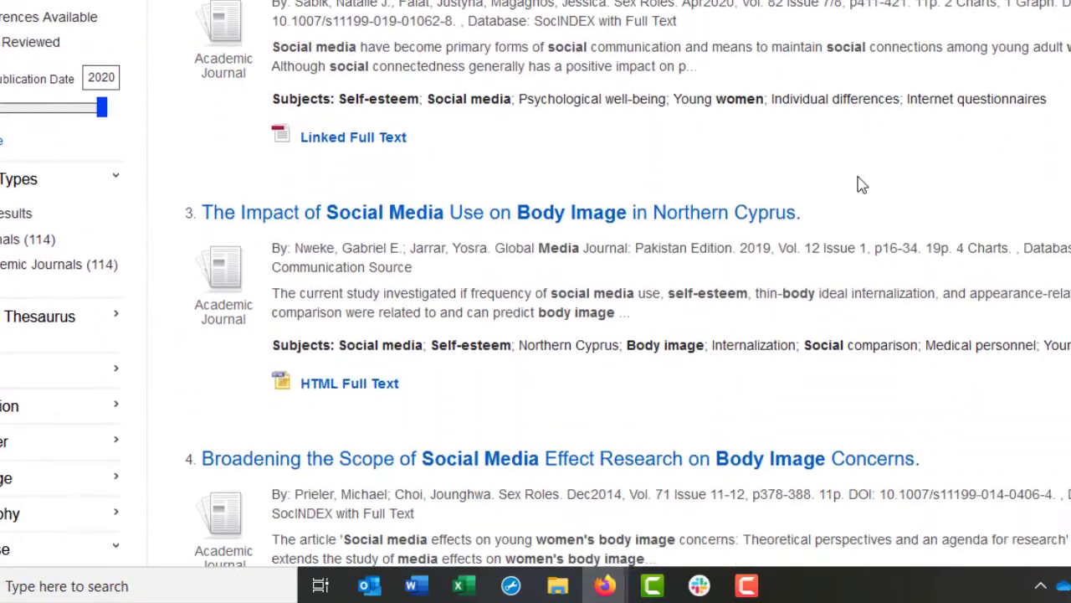
scroll(841, 232, "down", 3)
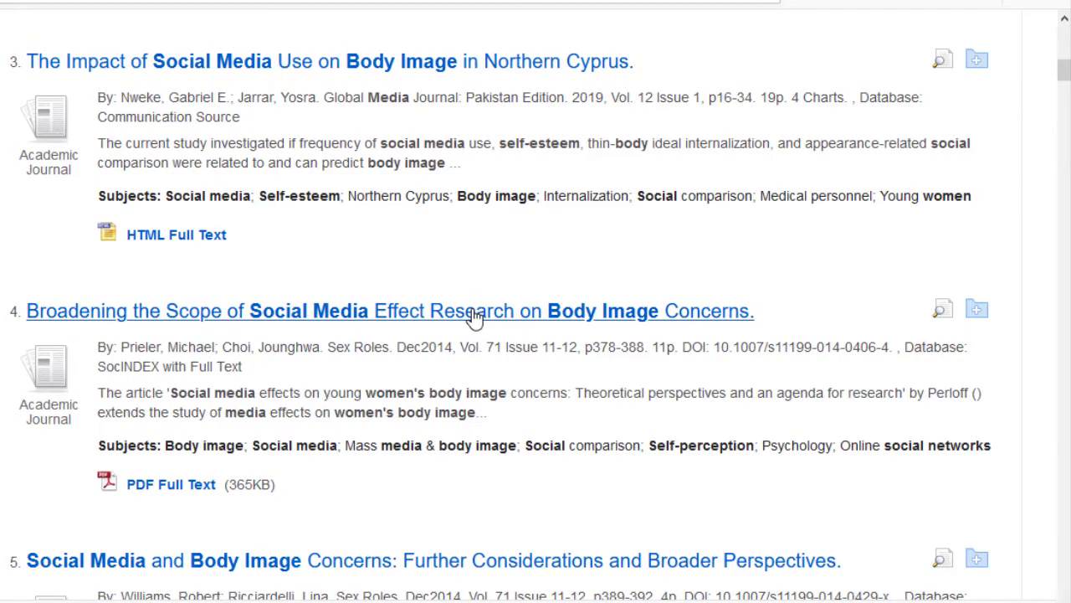
Open result 4's Detailed Record (Sex Roles, Dec 2014) and read its subject terms and abstract.
left_click(476, 314)
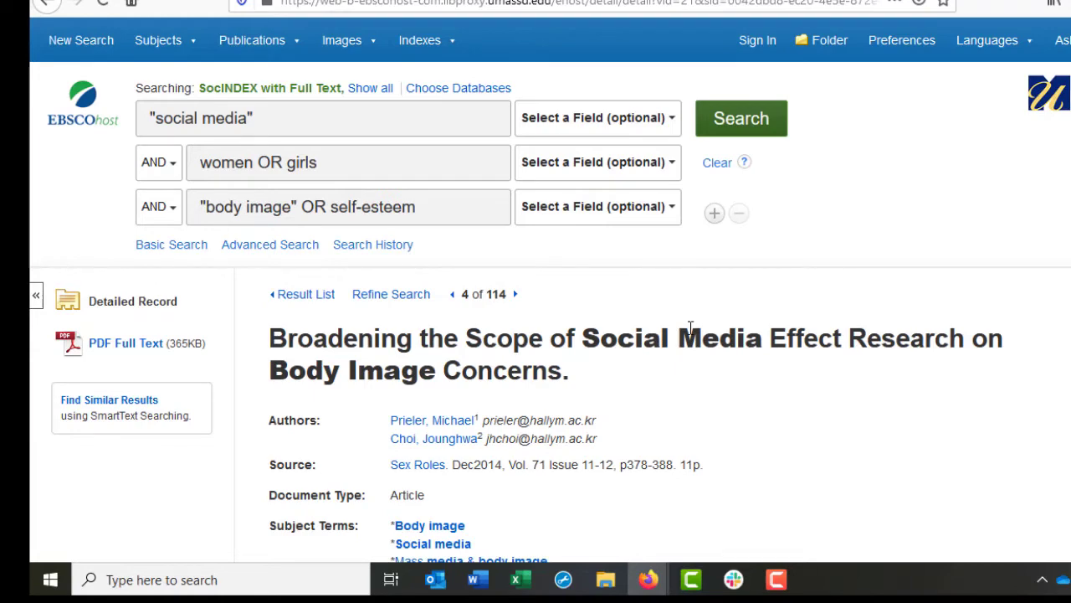
scroll(688, 352, "down", 4)
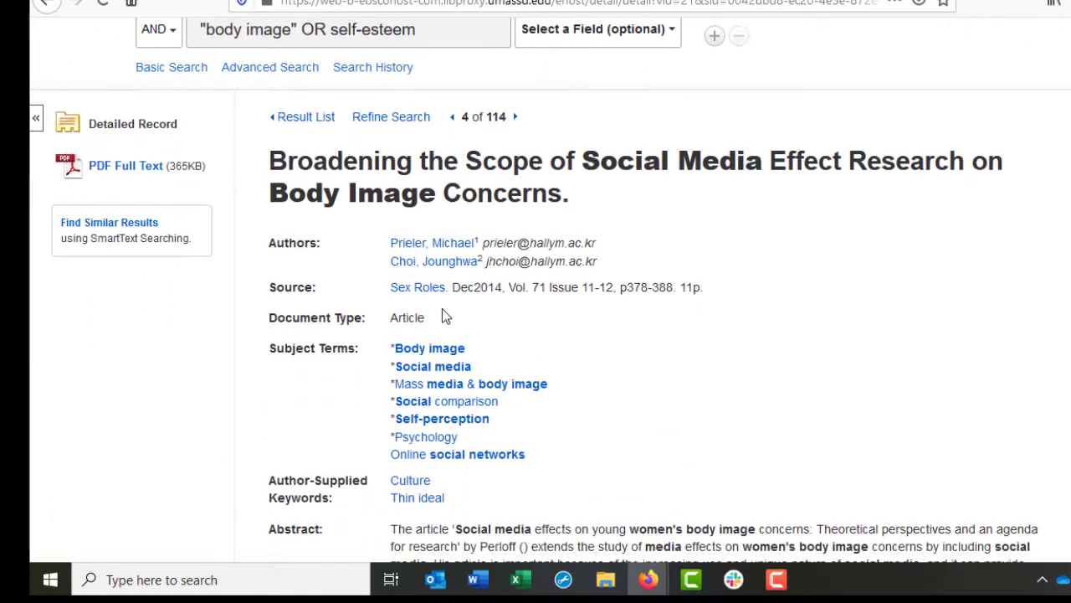
scroll(644, 353, "down", 2)
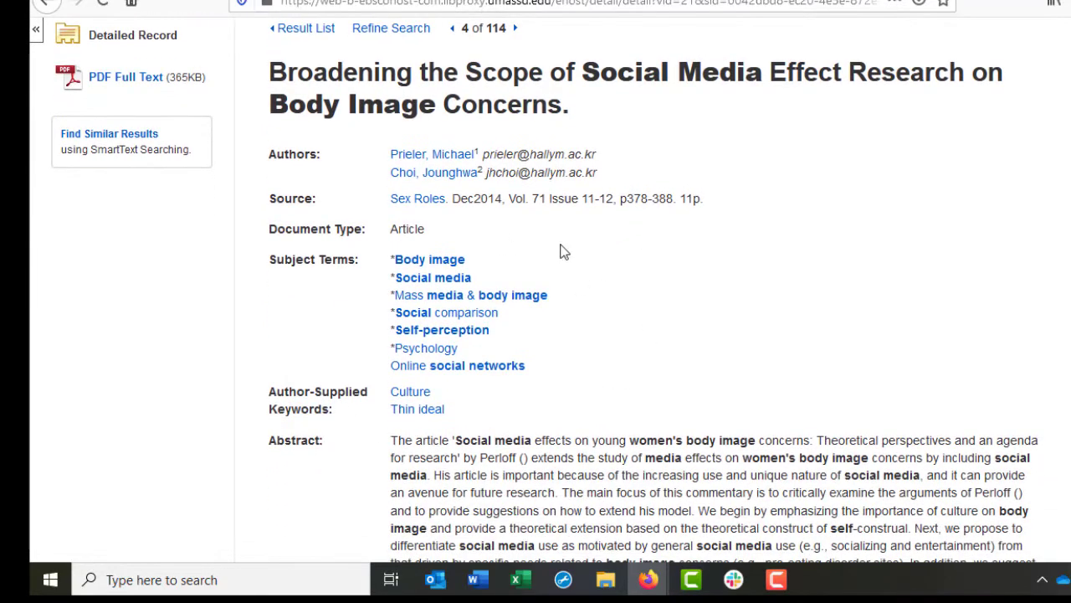
scroll(695, 277, "down", 8)
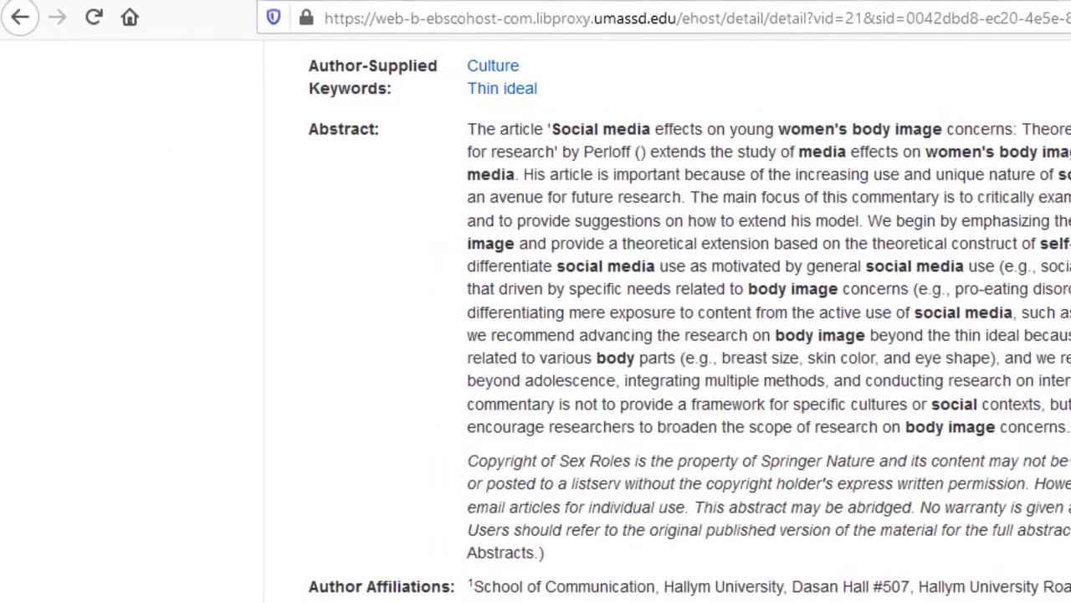
scroll(645, 596, "up", 10)
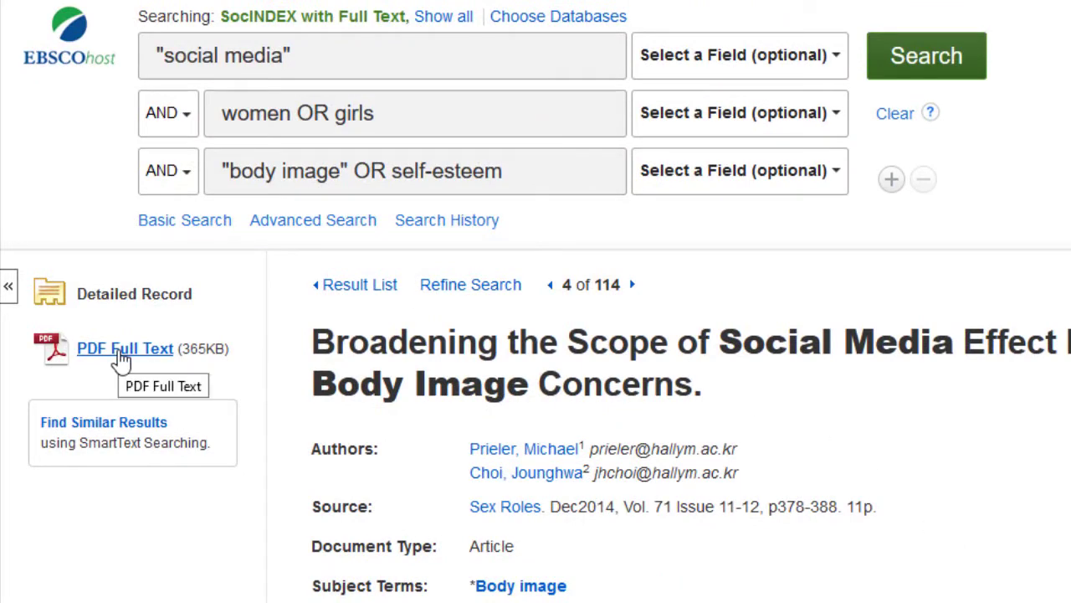
Open the article's 12-page PDF Full Text and scroll through its pages and back to the top.
left_click(121, 355)
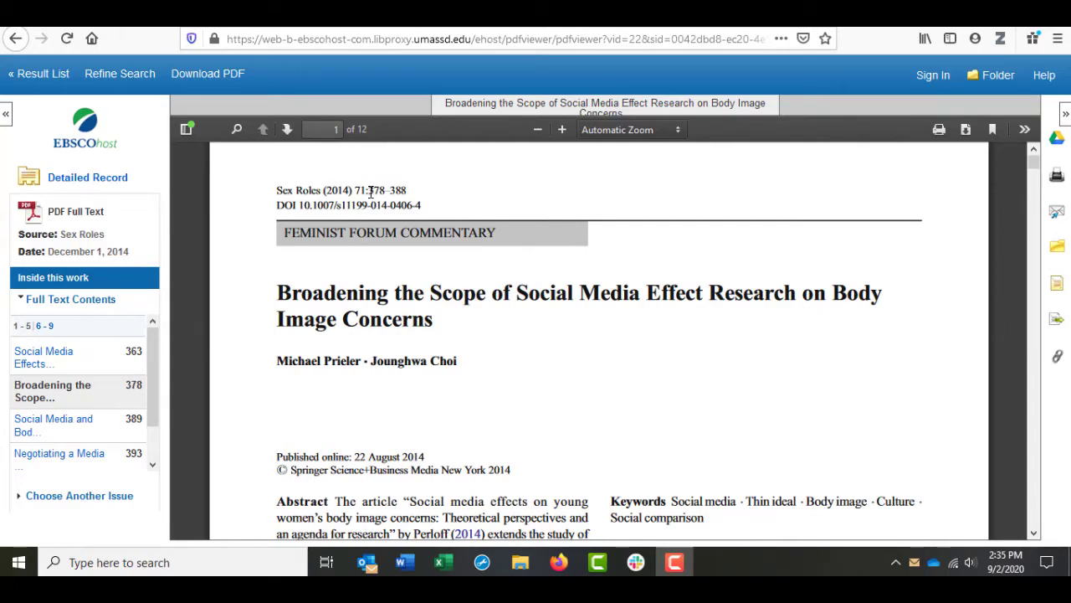
left_click_drag(368, 191, 409, 195)
left_click(665, 426)
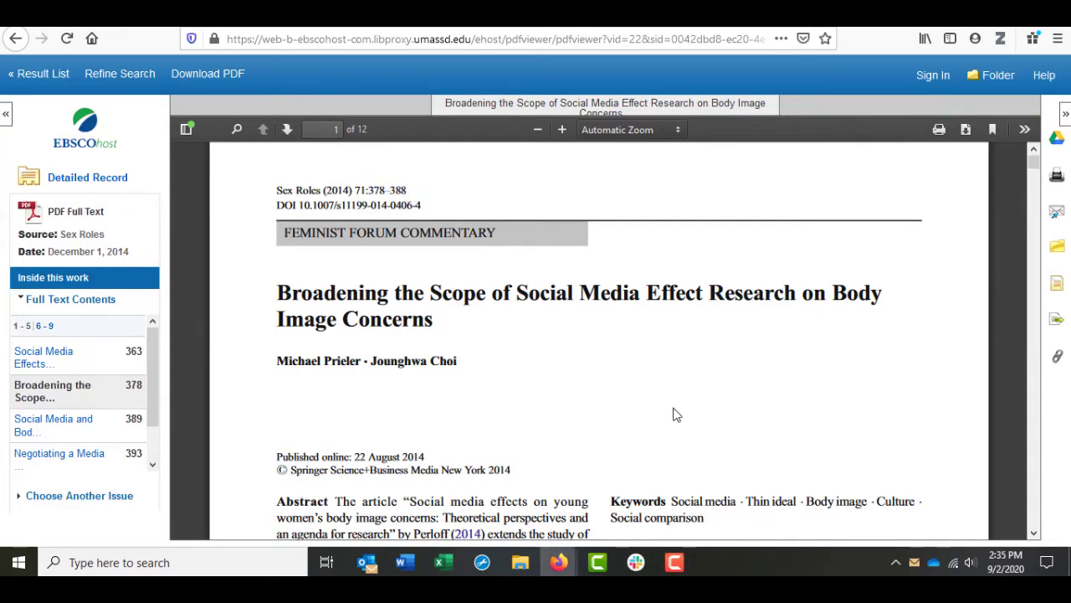
scroll(675, 410, "down", 12)
scroll(677, 410, "down", 5)
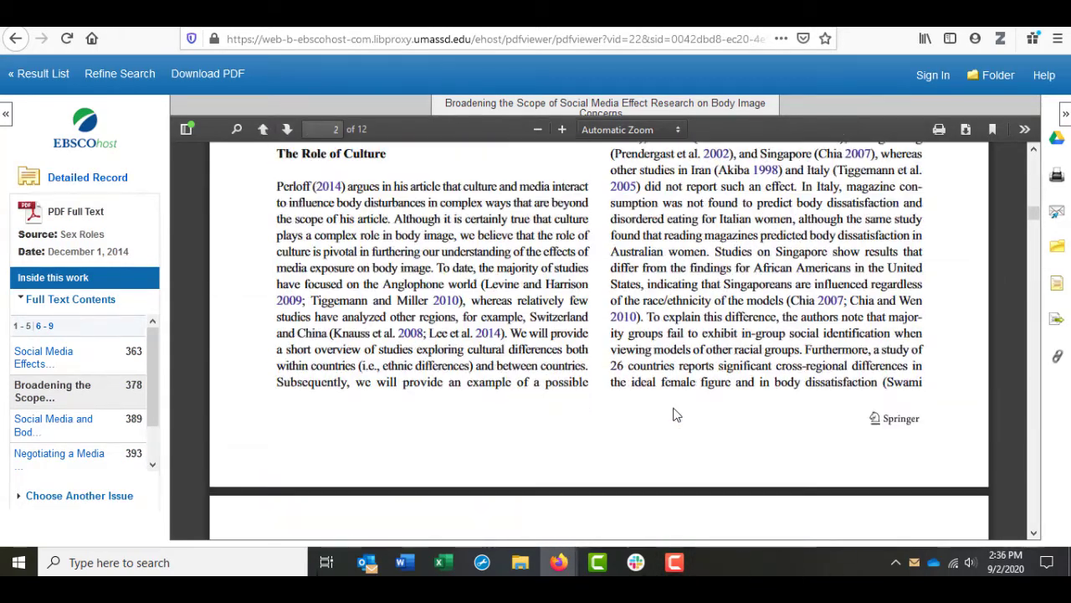
scroll(676, 416, "down", 8)
scroll(675, 417, "up", 7)
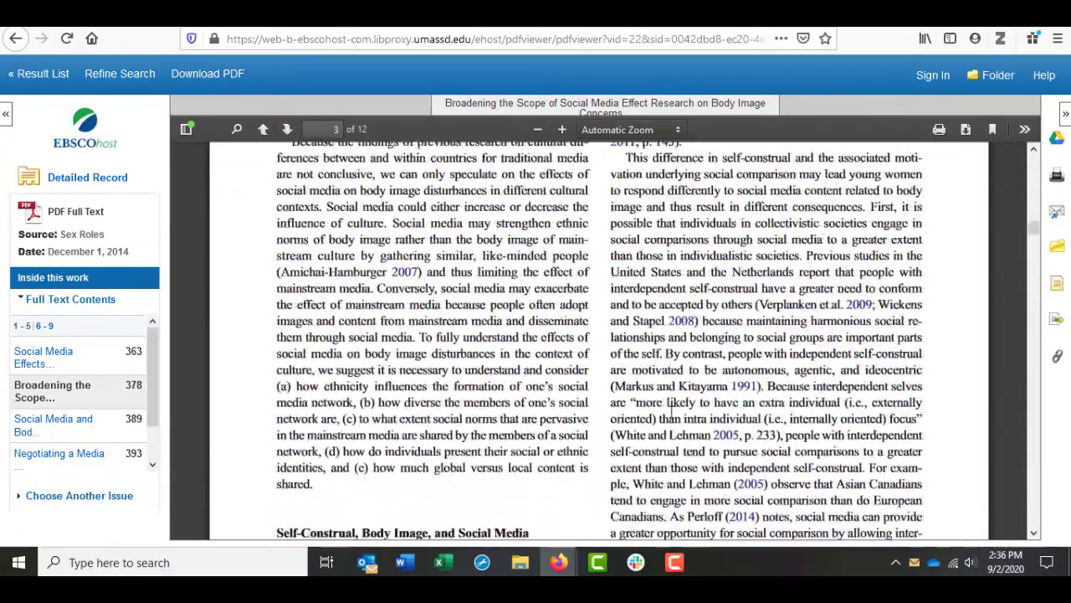
scroll(671, 419, "up", 15)
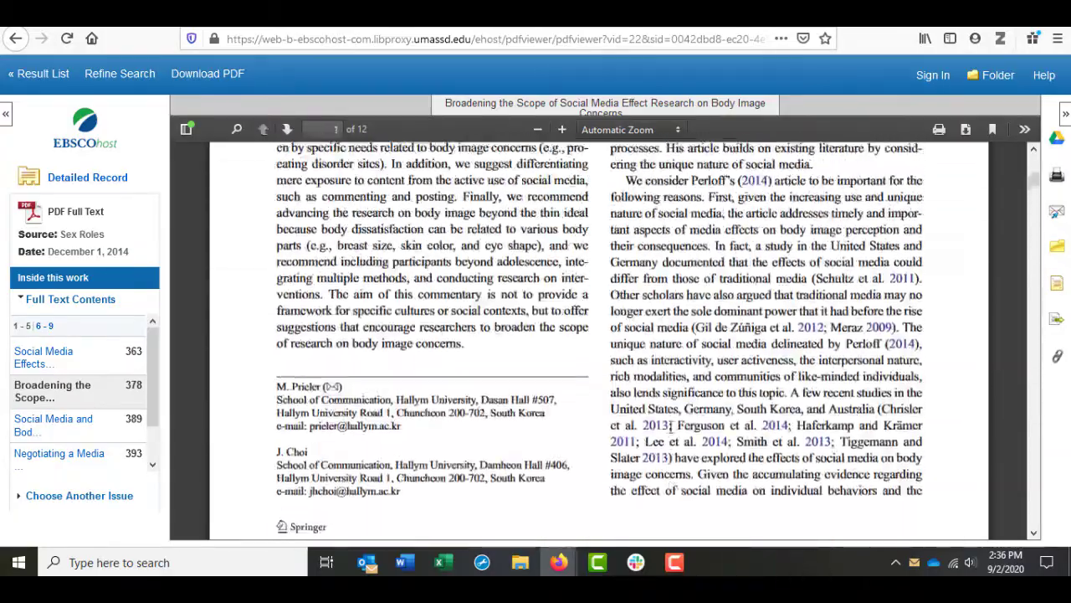
scroll(670, 426, "up", 3)
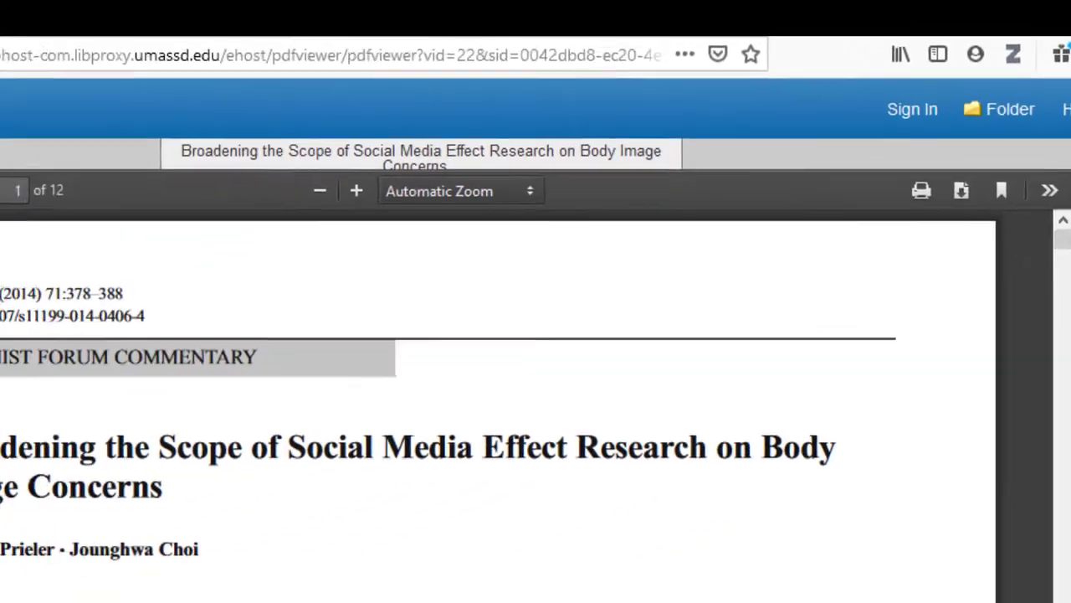
Set up an e-mail of the article with the PDF attached and APA citation format.
left_click(1070, 251)
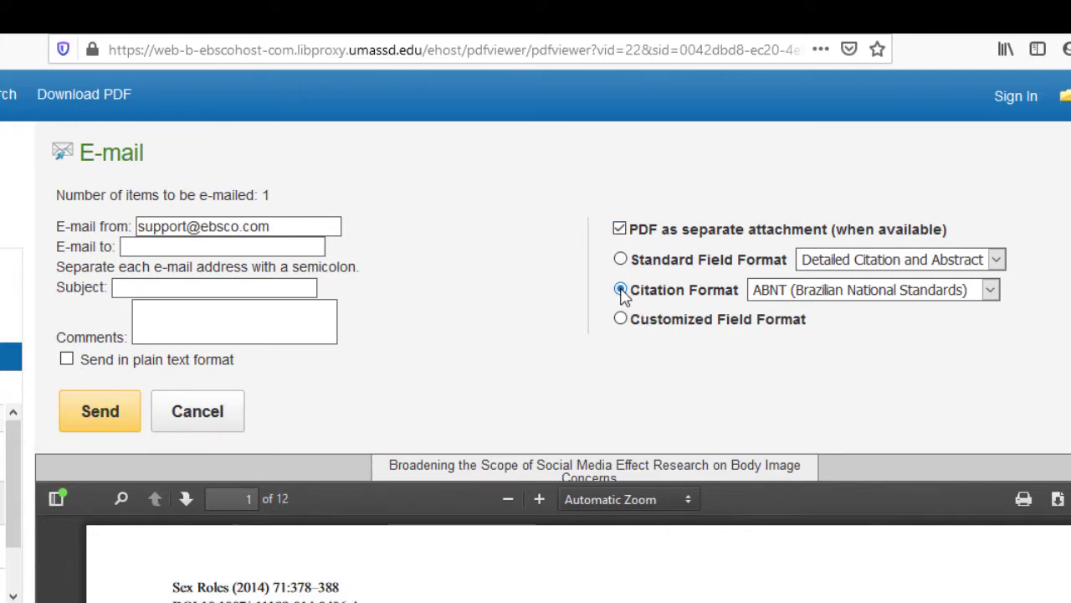
left_click(820, 292)
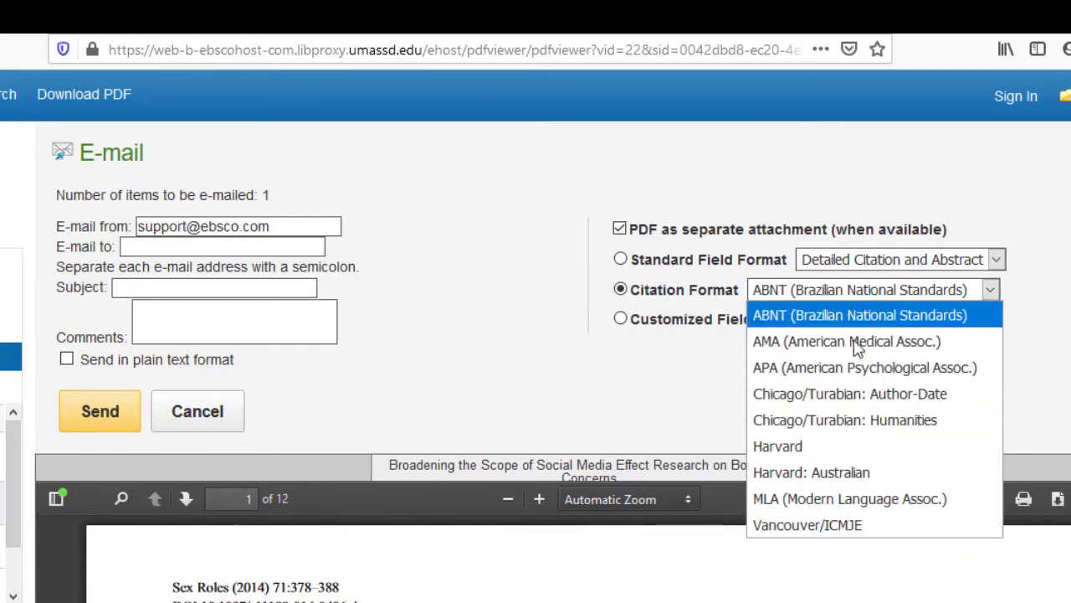
left_click(844, 379)
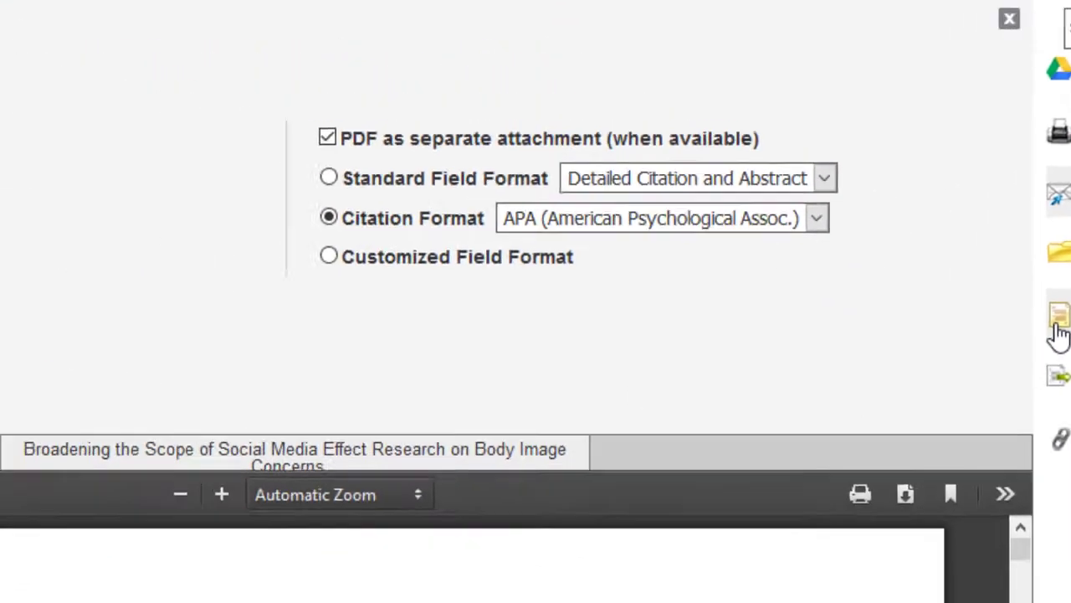
View the article's formatted citations in the Cite panel.
left_click(1058, 330)
scroll(247, 213, "down", 3)
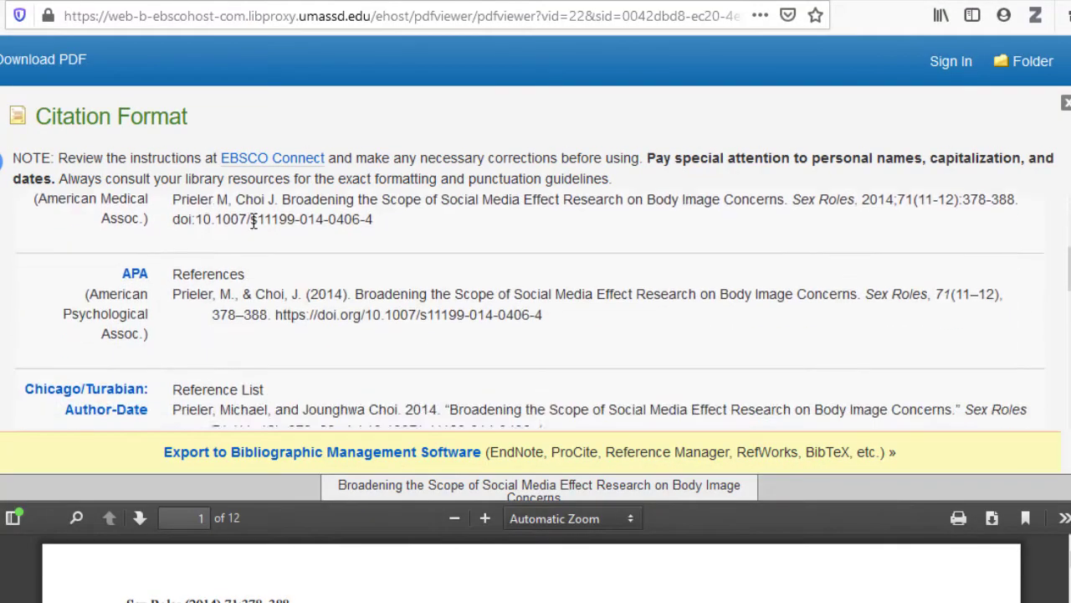
scroll(253, 220, "down", 2)
scroll(583, 313, "up", 2)
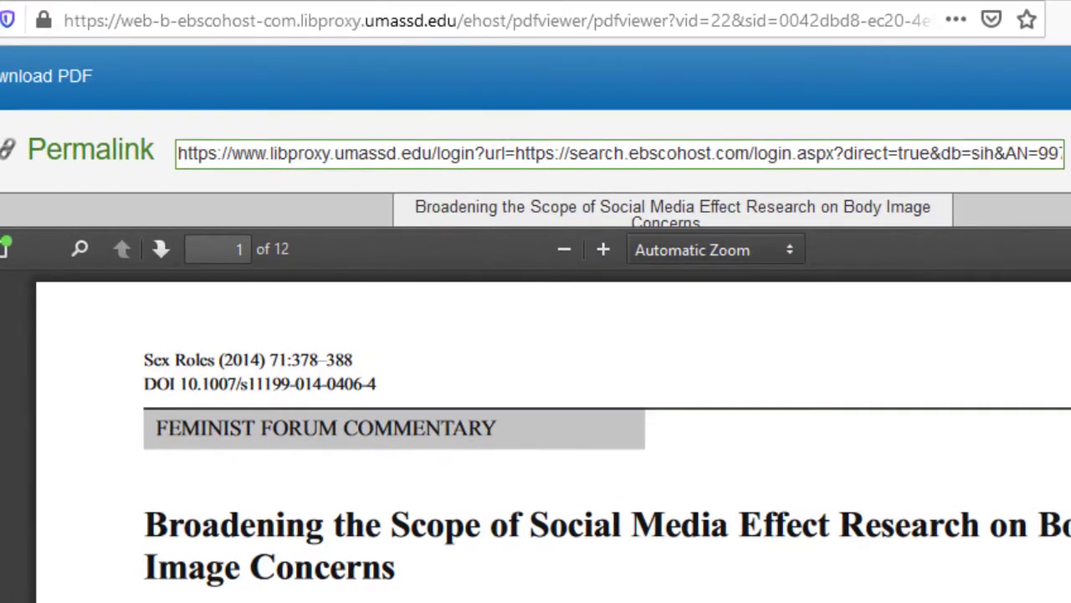
Select the article's permalink URL, then return to the search results list.
left_click(647, 16)
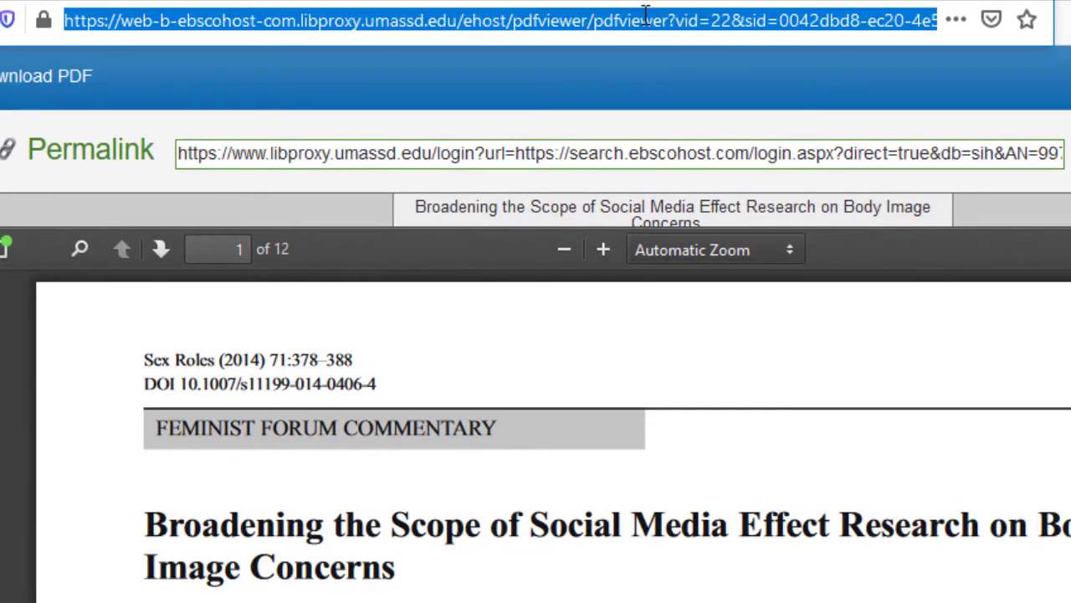
left_click(272, 158)
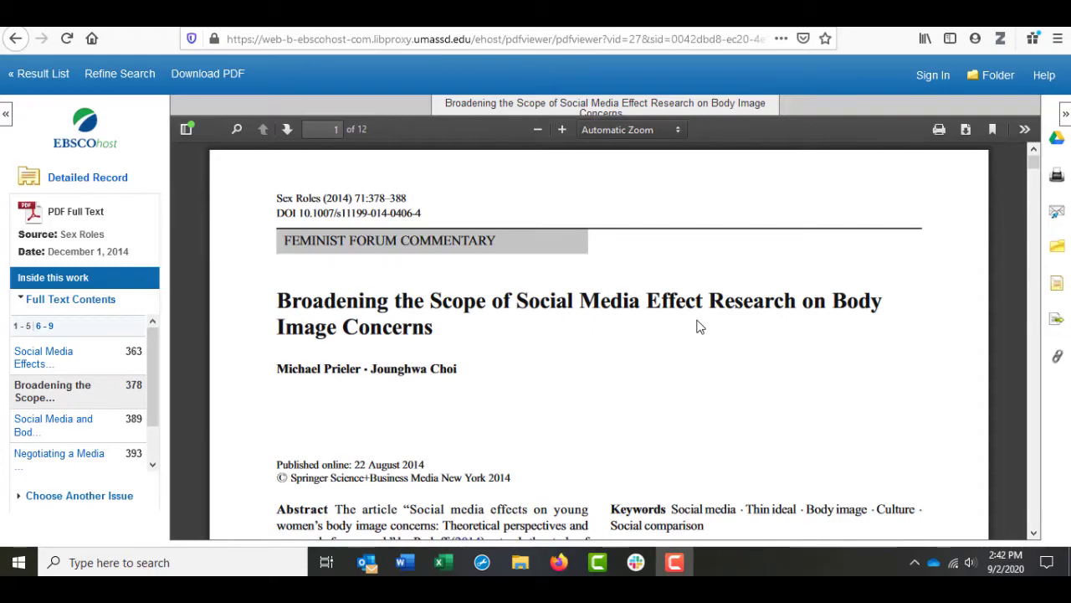
left_click(39, 74)
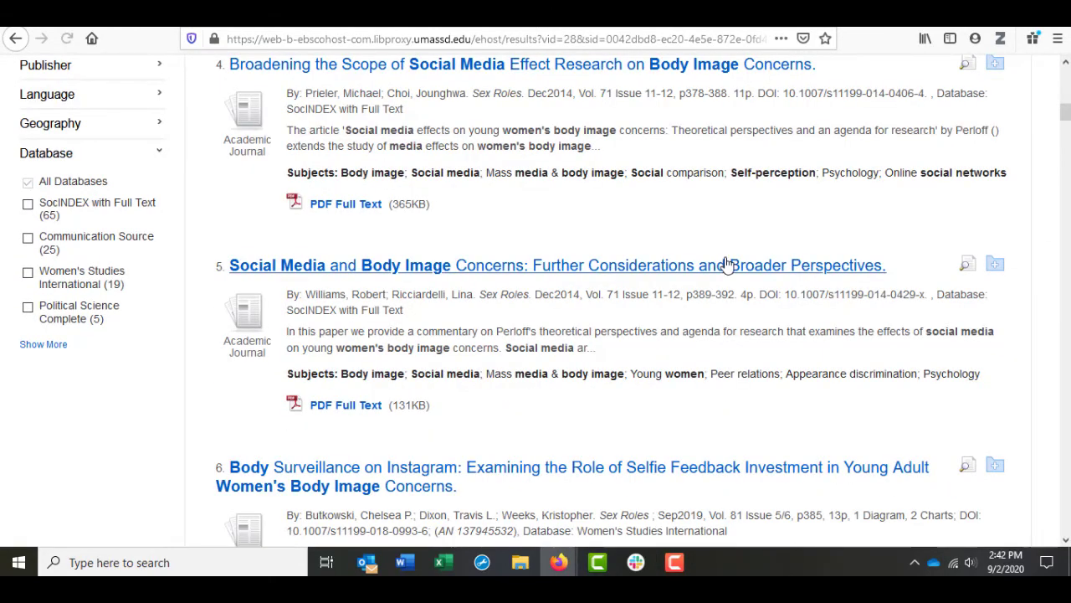
Add results 2 and 6 to the EBSCOhost folder.
scroll(732, 243, "up", 7)
scroll(730, 246, "up", 3)
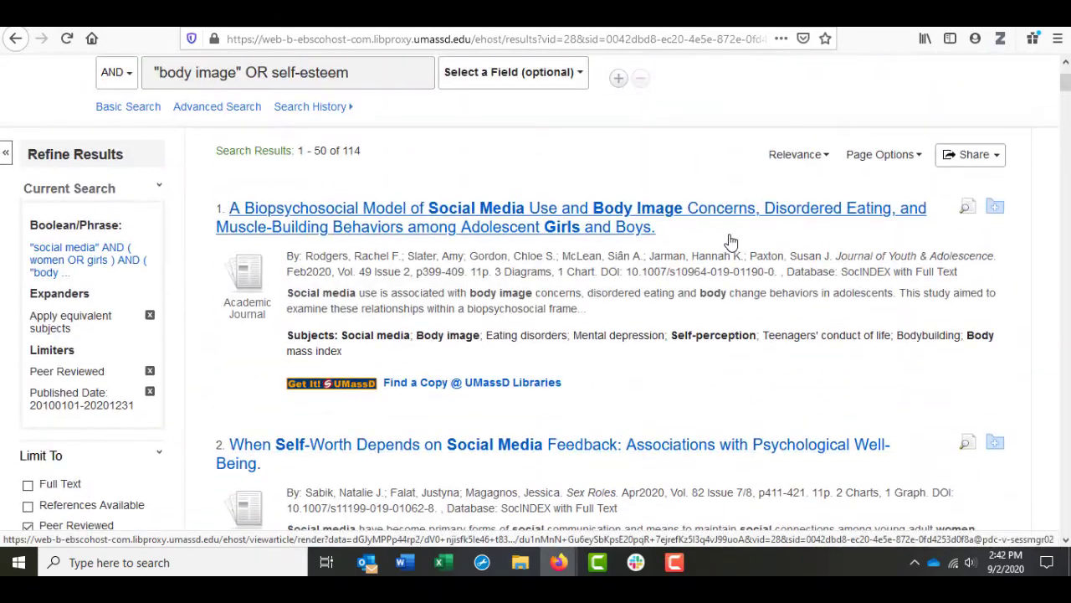
scroll(731, 243, "up", 4)
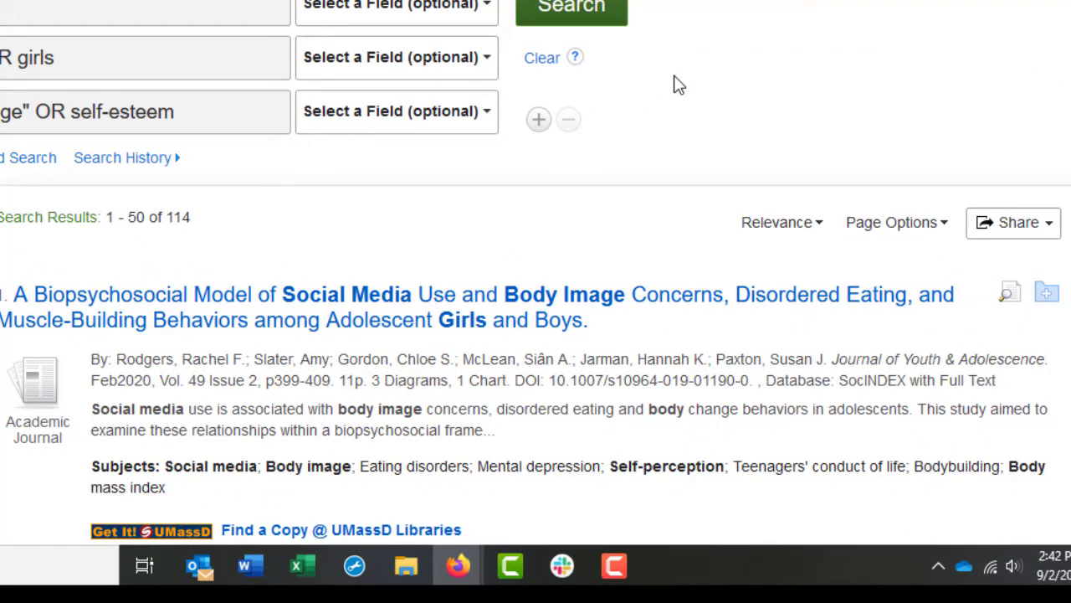
scroll(756, 340, "down", 3)
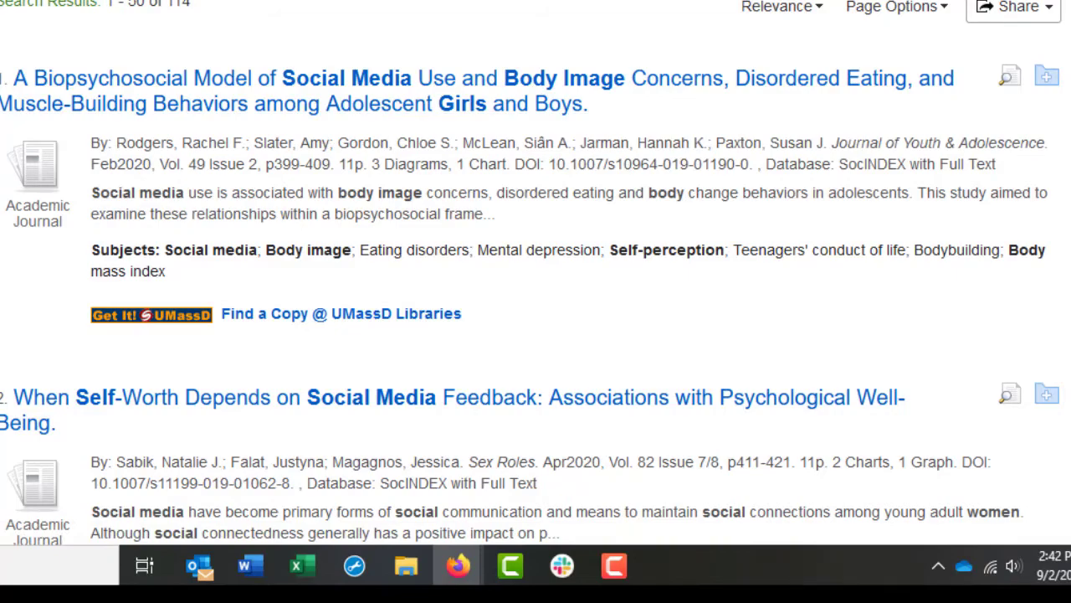
scroll(1049, 308, "down", 2)
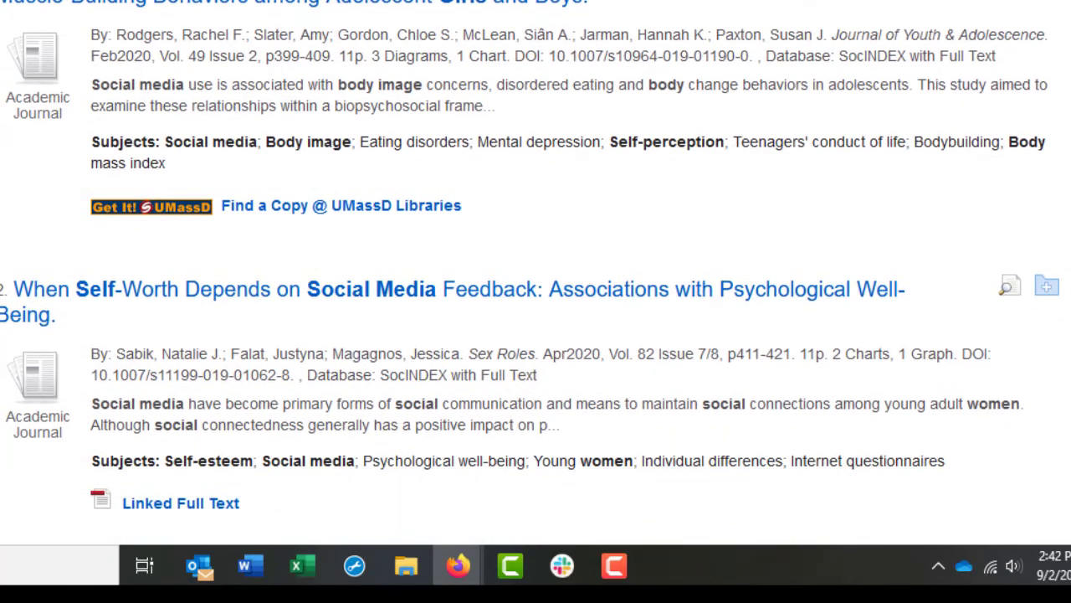
left_click(1046, 298)
scroll(860, 390, "down", 10)
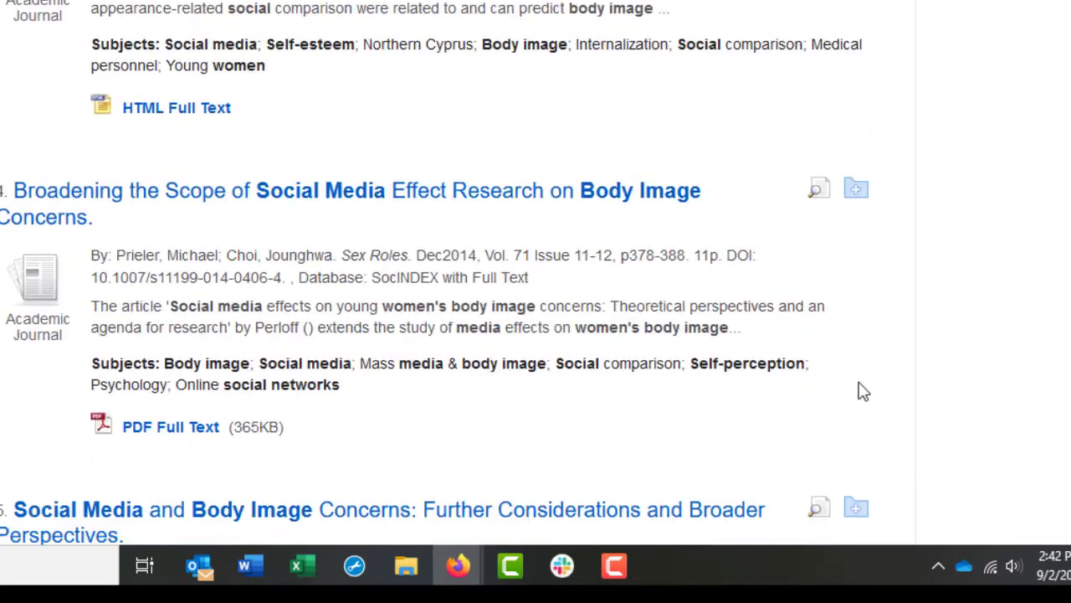
scroll(863, 421, "down", 3)
left_click(861, 413)
scroll(861, 414, "down", 3)
scroll(1035, 453, "up", 15)
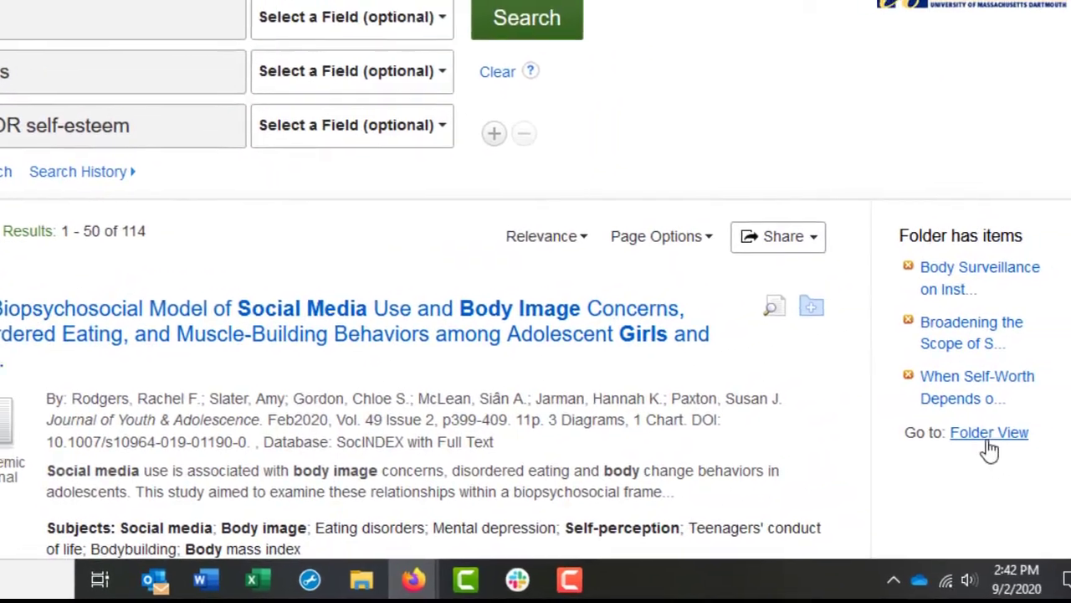
Open Folder View, select all three saved articles, and review the list.
left_click(1030, 419)
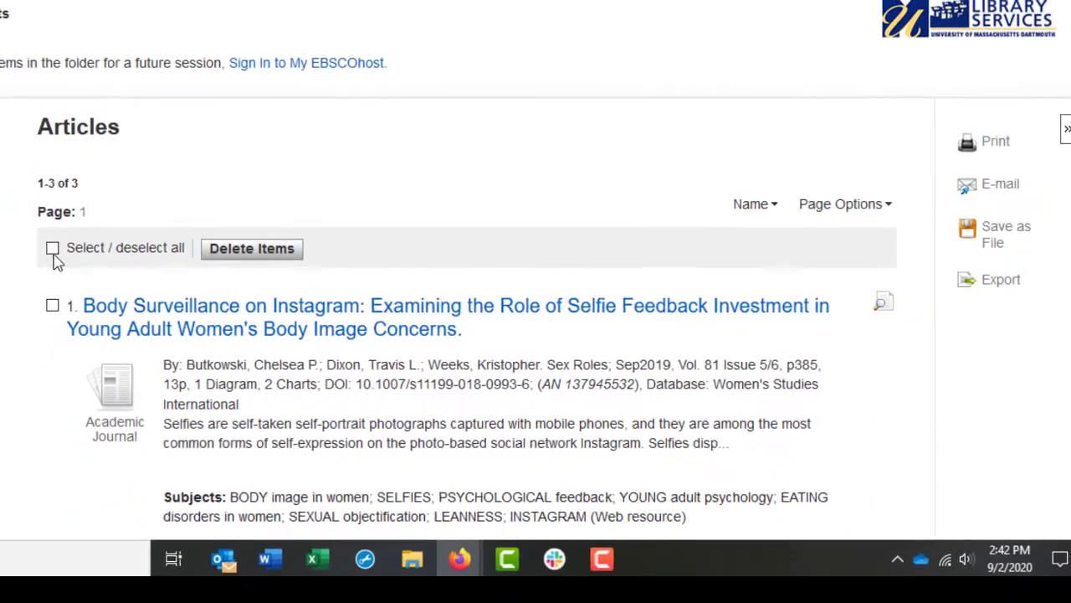
left_click(52, 249)
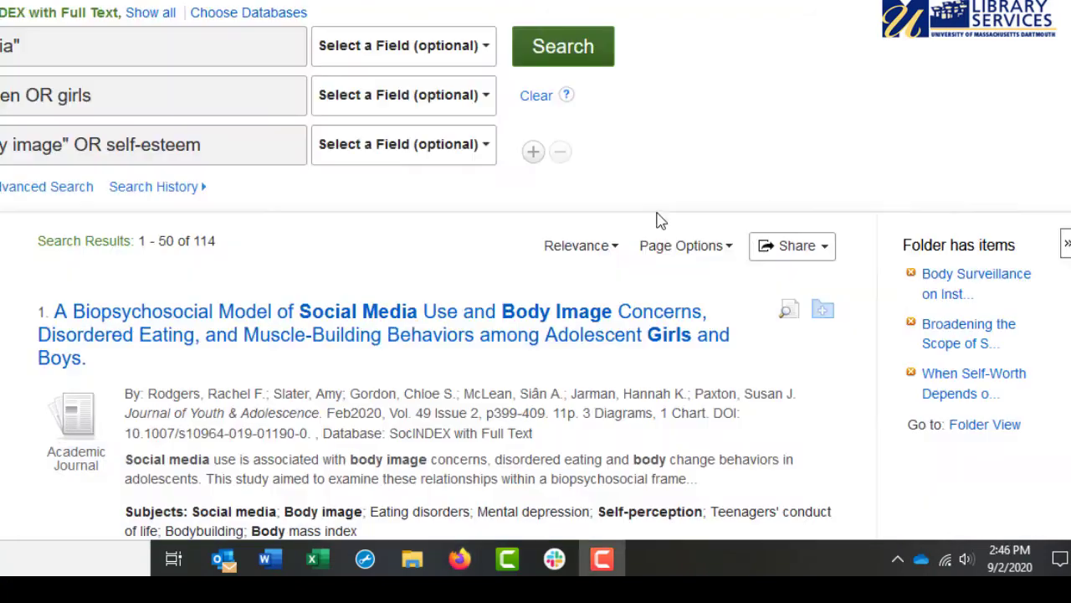
scroll(653, 216, "down", 10)
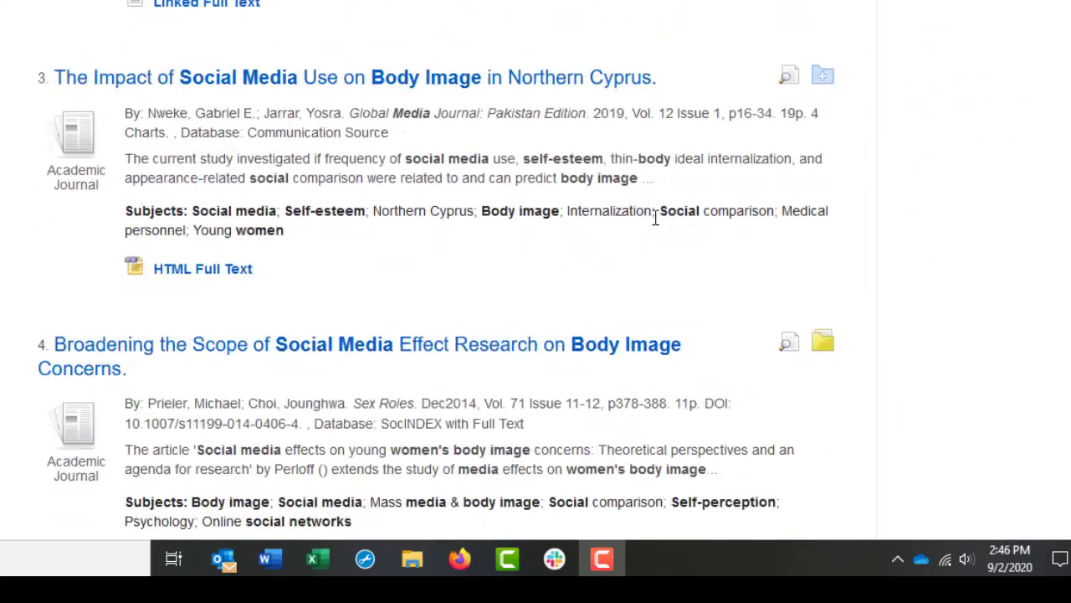
scroll(197, 318, "down", 3)
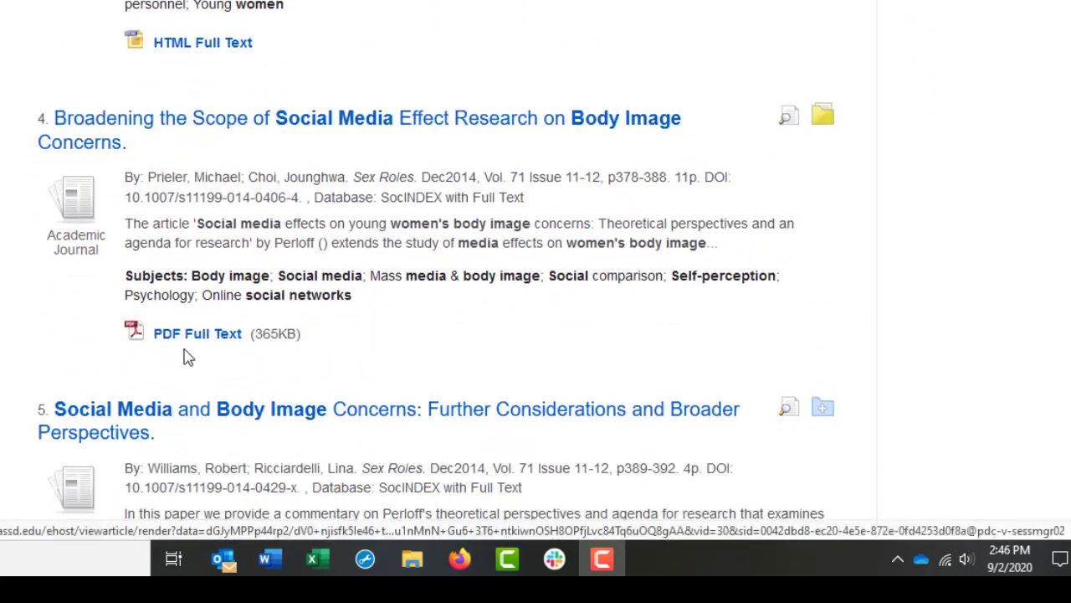
scroll(400, 371, "up", 13)
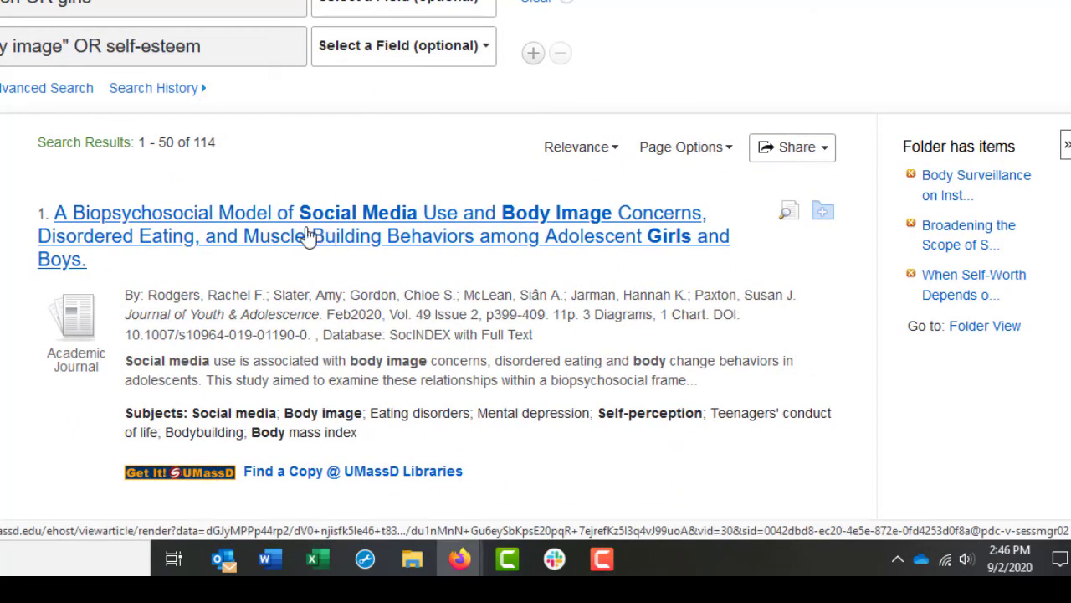
Open the Biopsychosocial Model article's record and follow Get It! / Find a Copy @ UMassD Libraries.
left_click(635, 209)
scroll(729, 270, "down", 5)
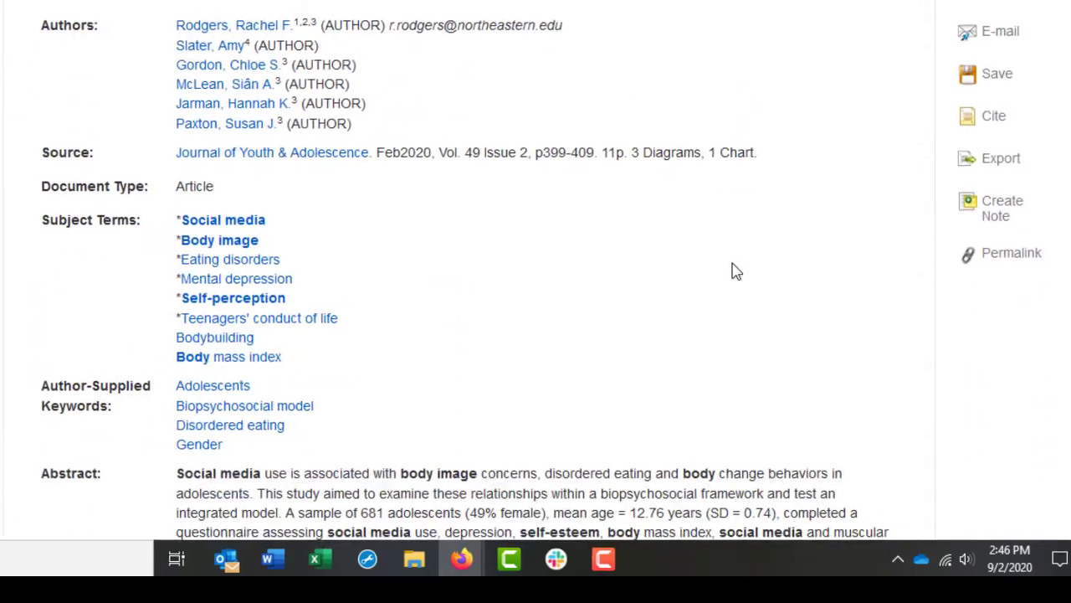
scroll(734, 271, "up", 5)
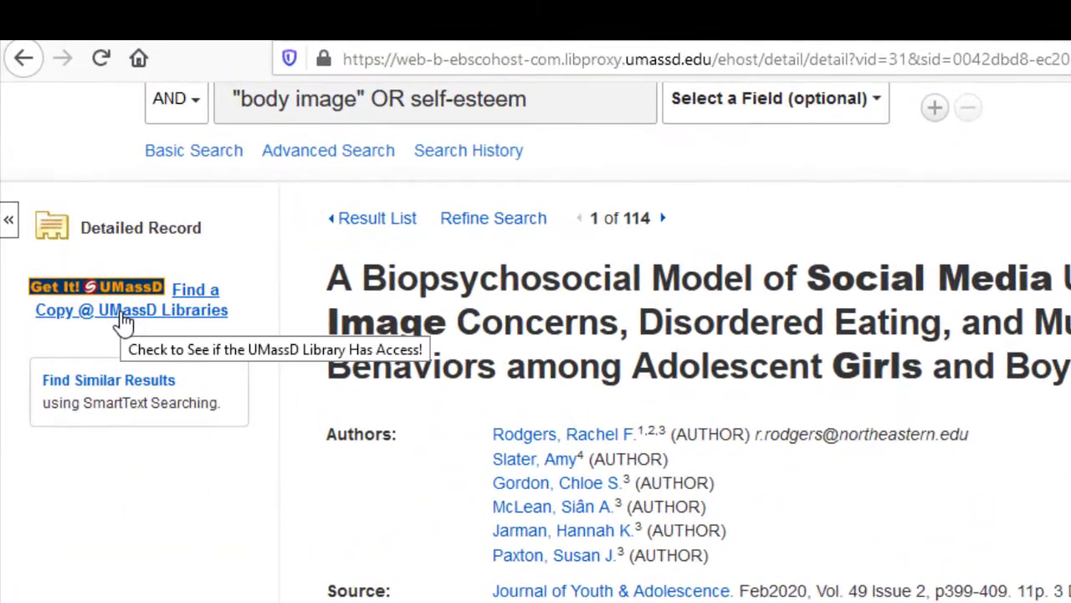
left_click(123, 322)
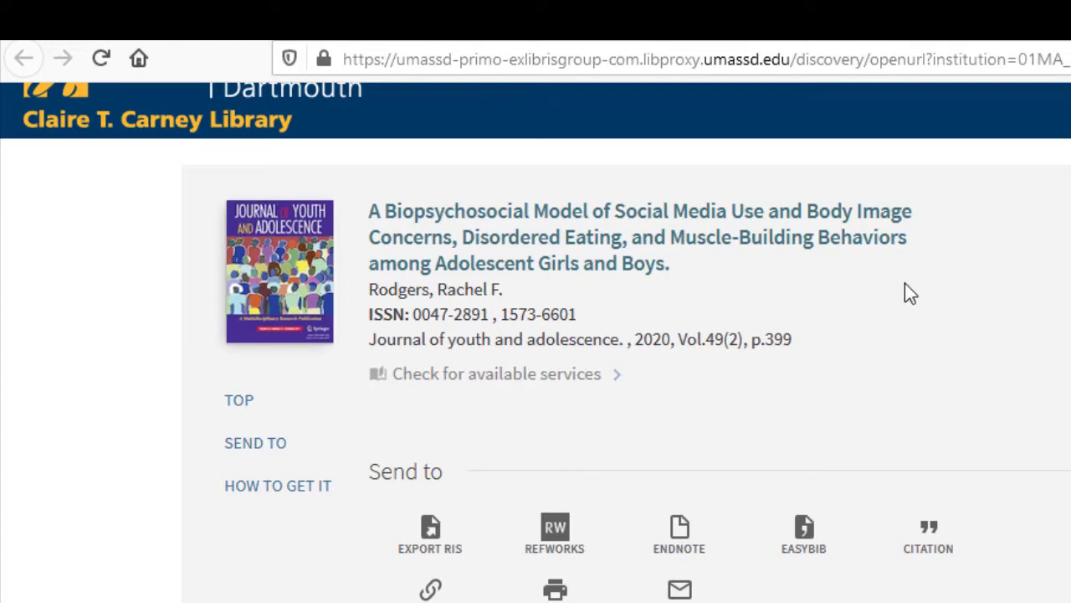
Sign in via UMassD Login under How to get it, then choose ILLiad (Interlibrary Loan).
scroll(904, 283, "down", 3)
scroll(905, 283, "down", 5)
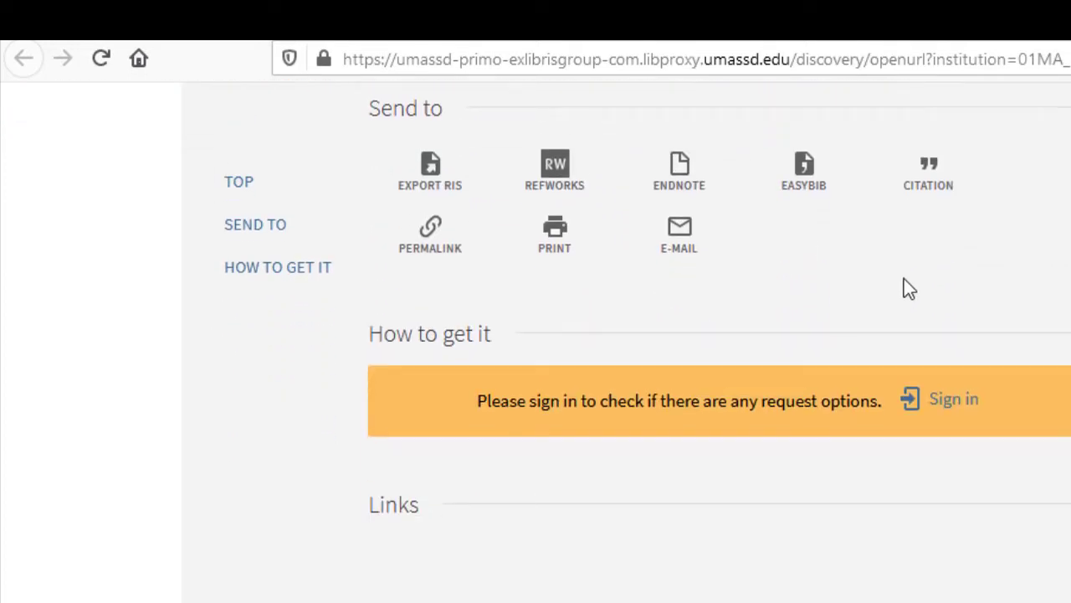
scroll(239, 408, "up", 8)
scroll(240, 400, "down", 8)
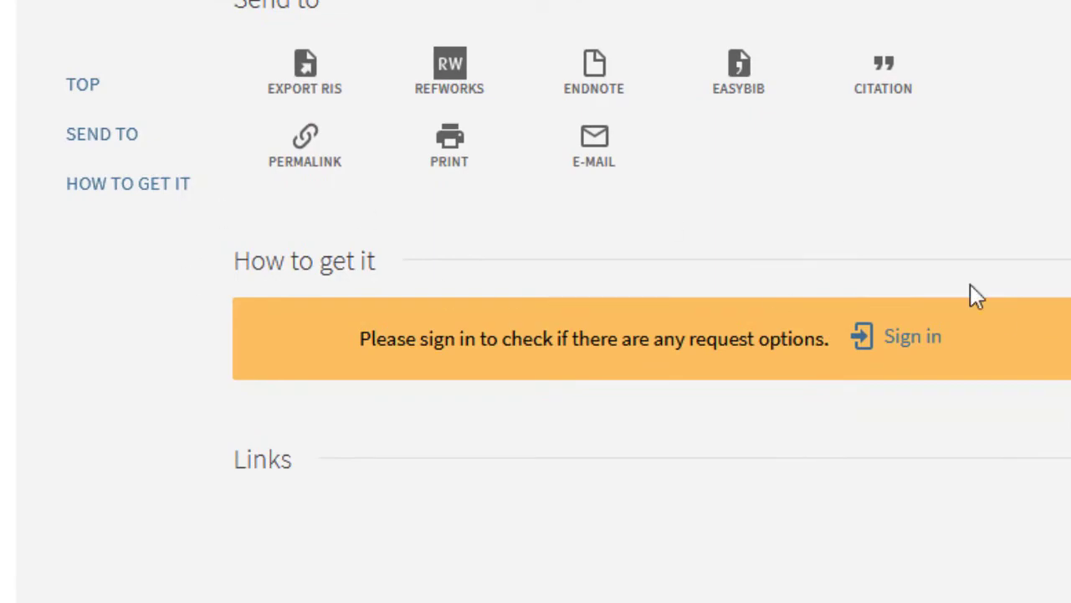
left_click(898, 338)
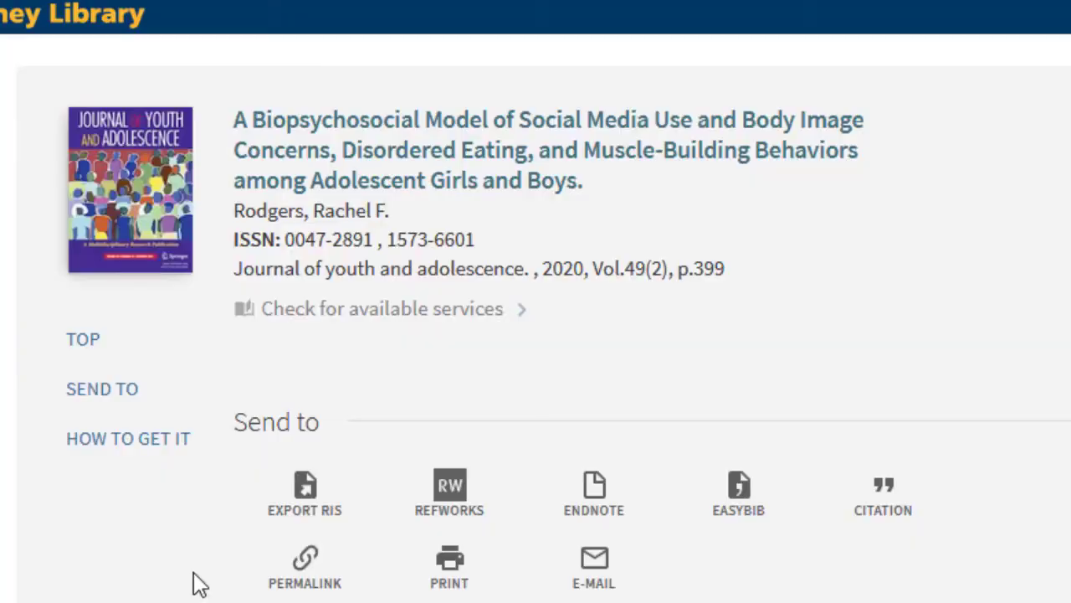
scroll(114, 555, "down", 5)
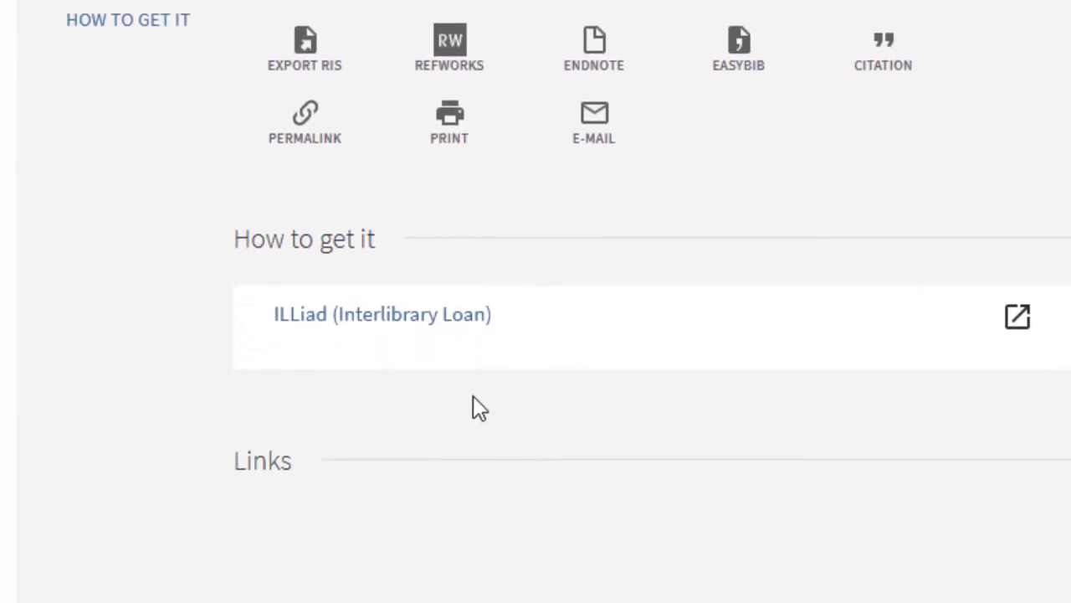
left_click(406, 323)
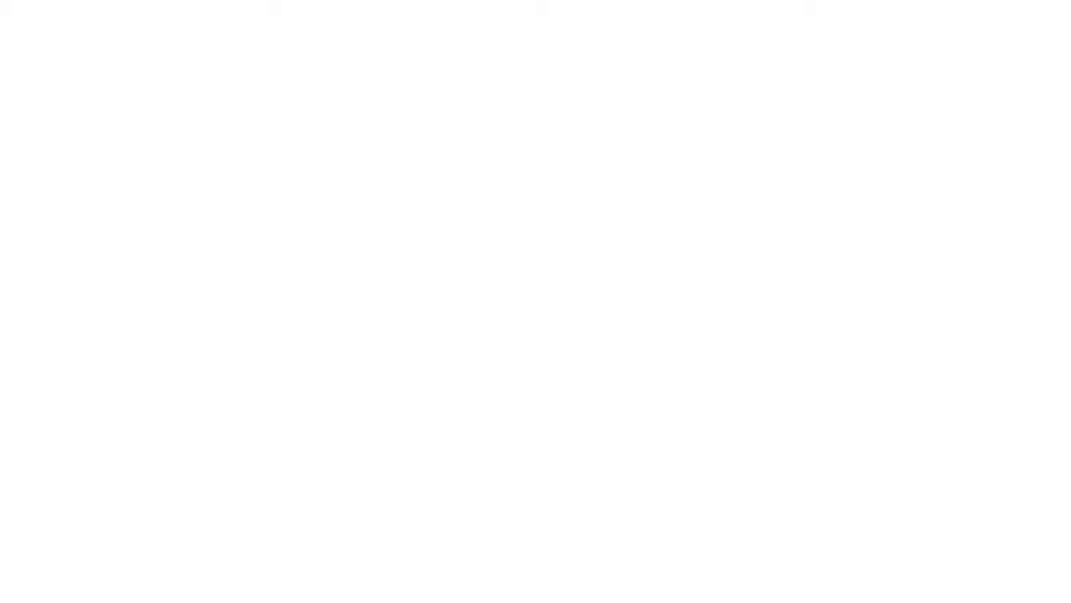
Complete Inclusive Pages as 399-409 with the copied end page and submit the ILLiad request.
scroll(593, 372, "down", 3)
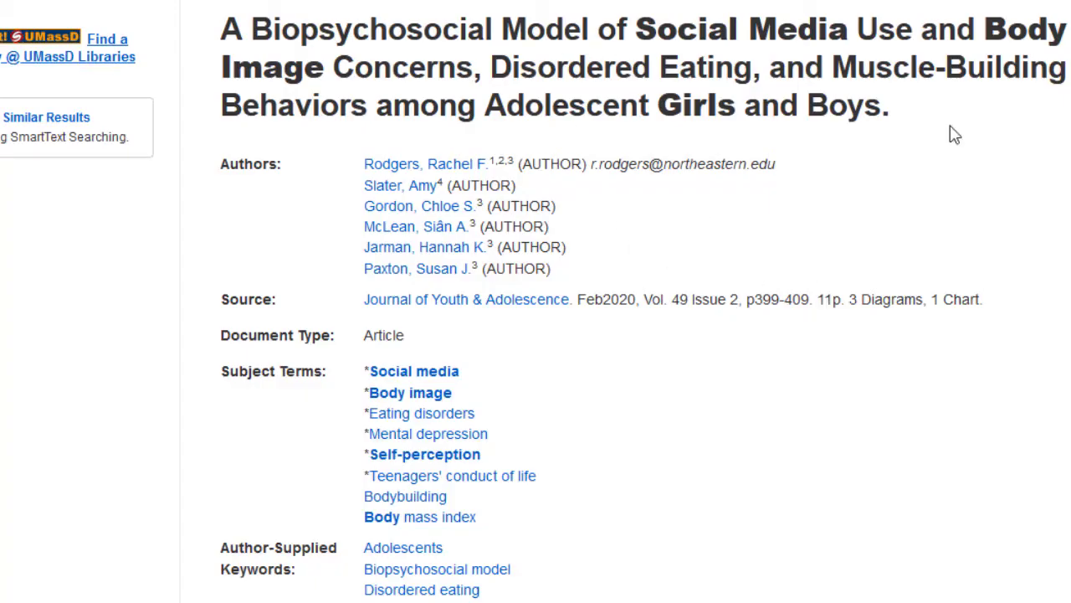
left_click_drag(784, 301, 810, 301)
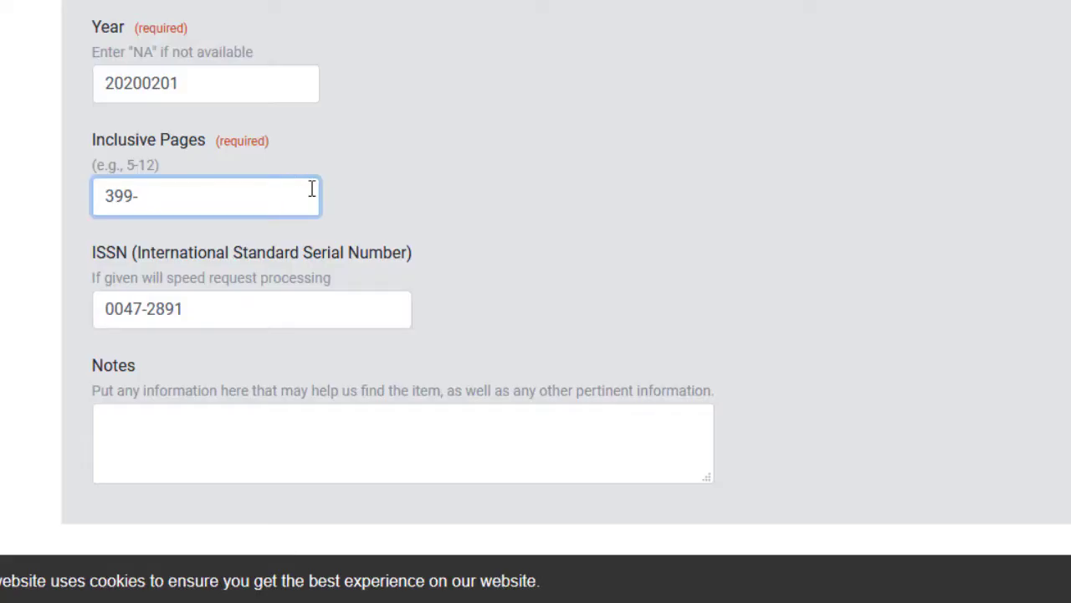
type("409")
scroll(517, 288, "up", 10)
scroll(514, 280, "down", 10)
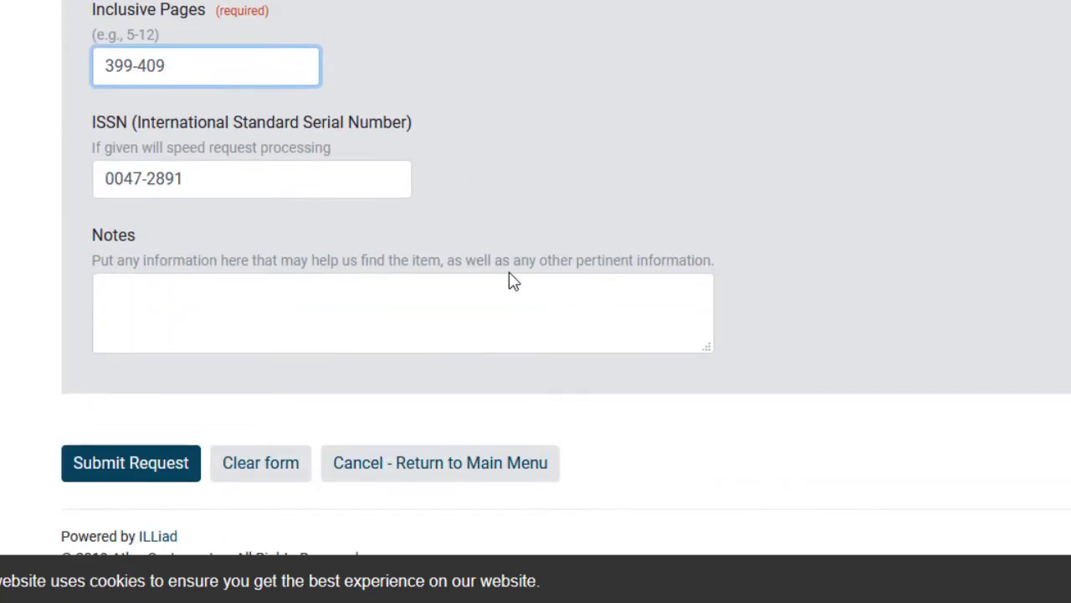
left_click(163, 457)
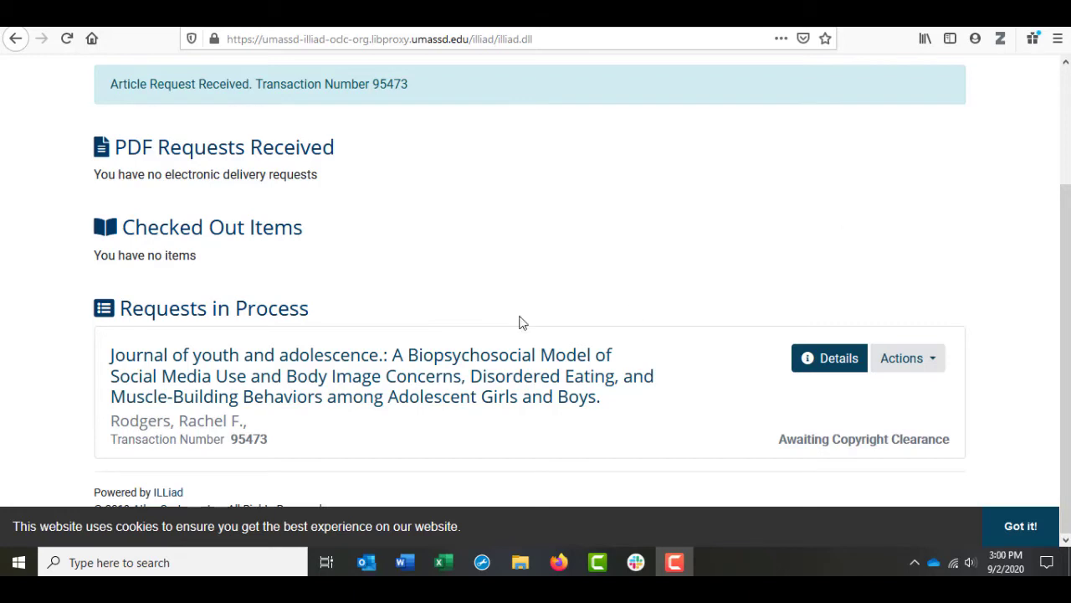
scroll(533, 280, "up", 3)
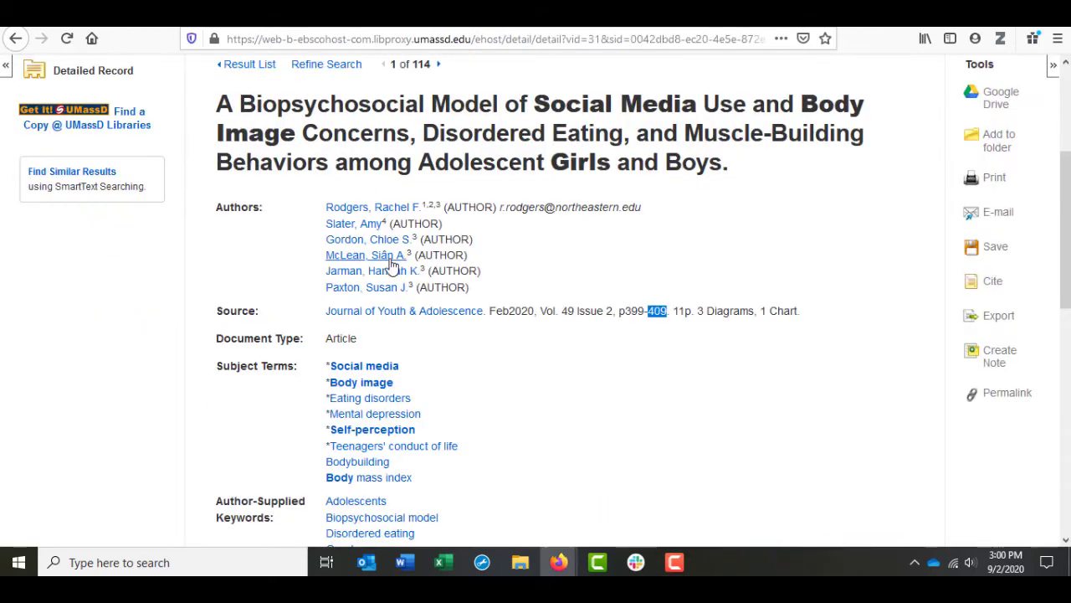
scroll(392, 265, "up", 5)
Return to the social media and body image results, then go to the Claire T. Carney Library homepage.
left_click(242, 307)
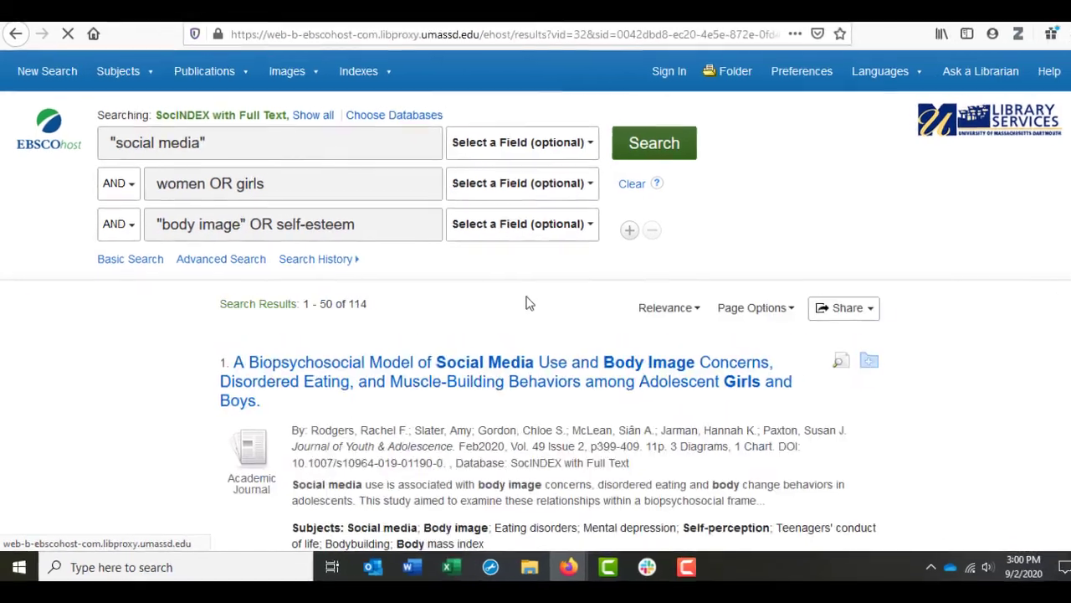
scroll(523, 305, "down", 3)
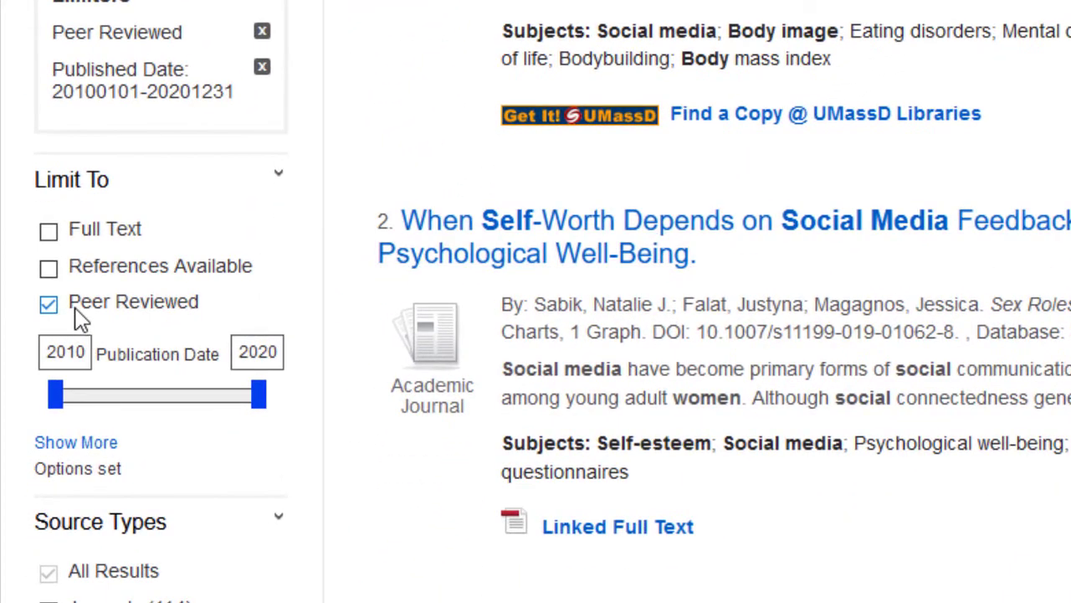
scroll(497, 331, "up", 3)
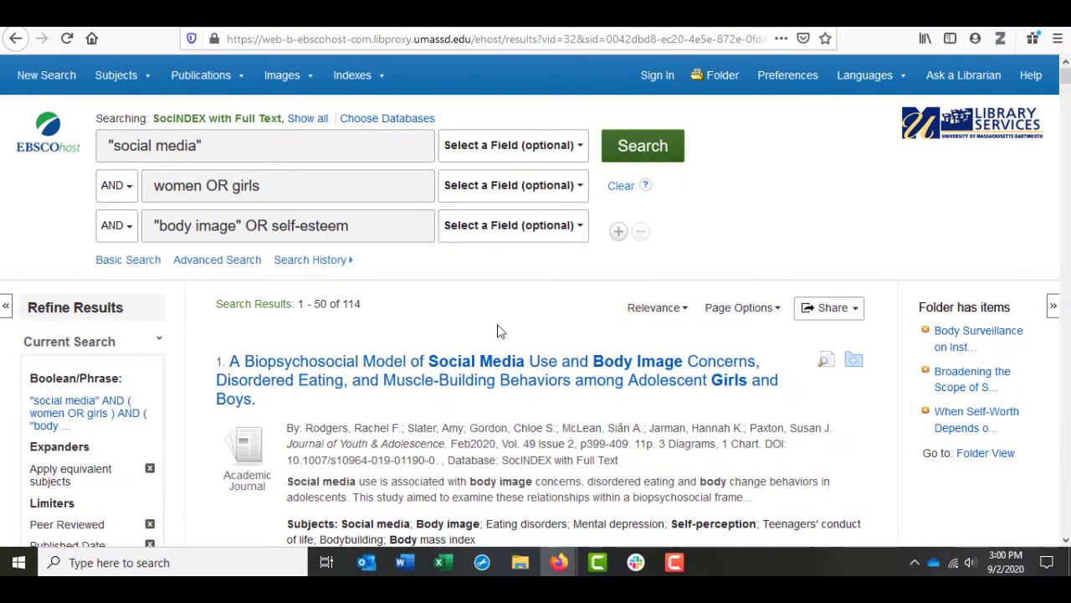
left_click(631, 159)
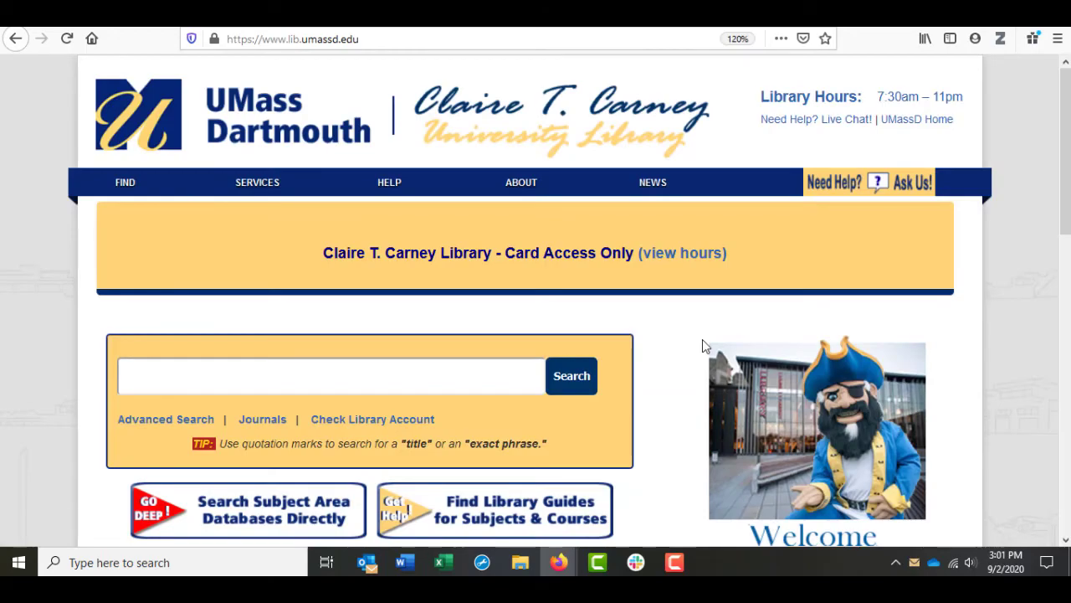
From Librarian Subject Liaisons, open the email form for the Women's Studies liaison.
scroll(599, 339, "down", 10)
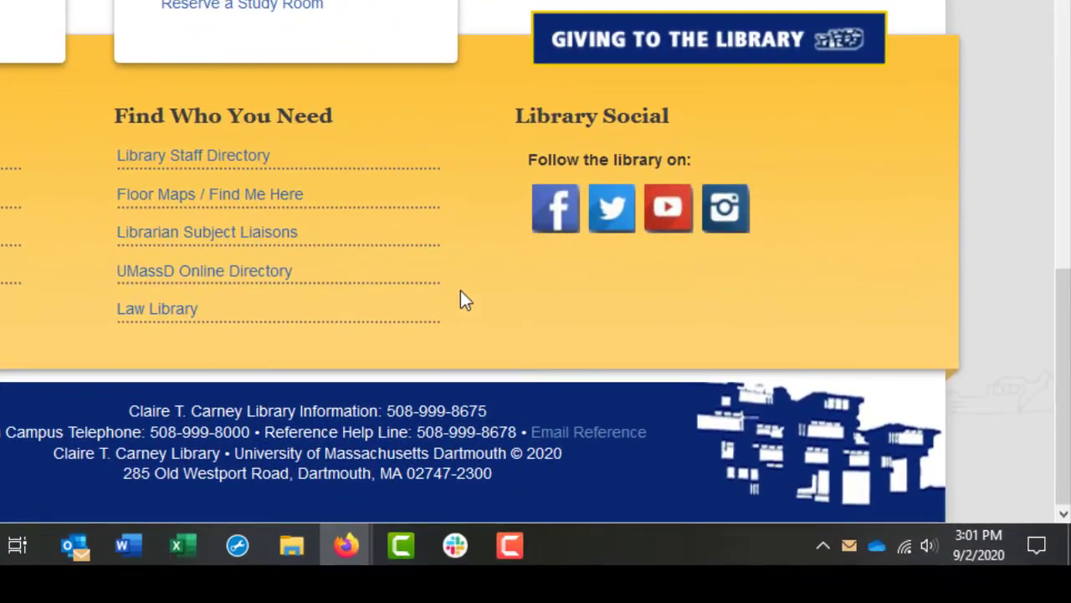
left_click(168, 249)
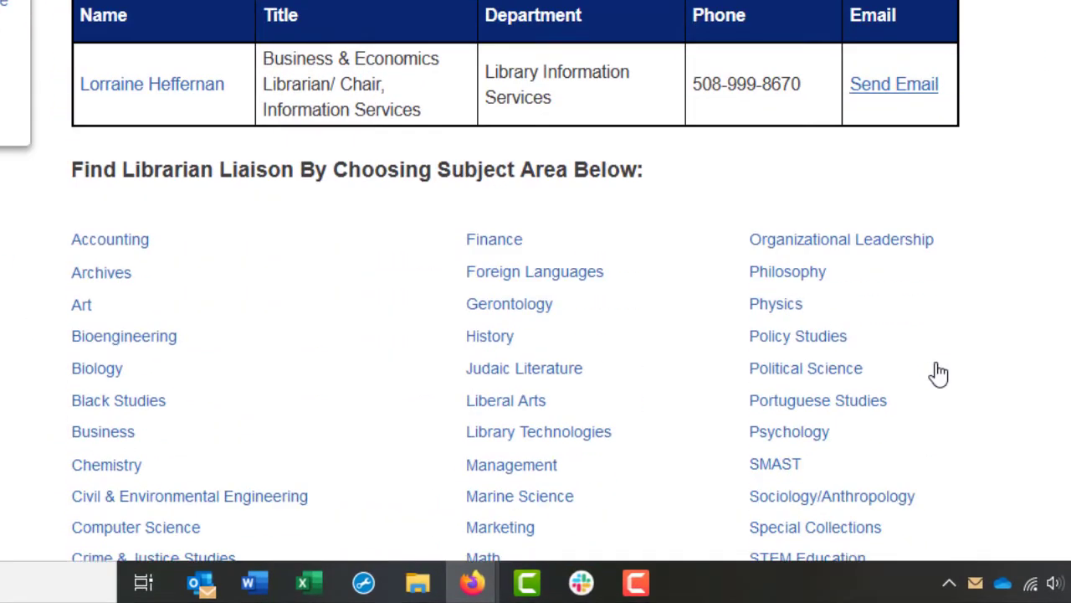
scroll(937, 374, "down", 3)
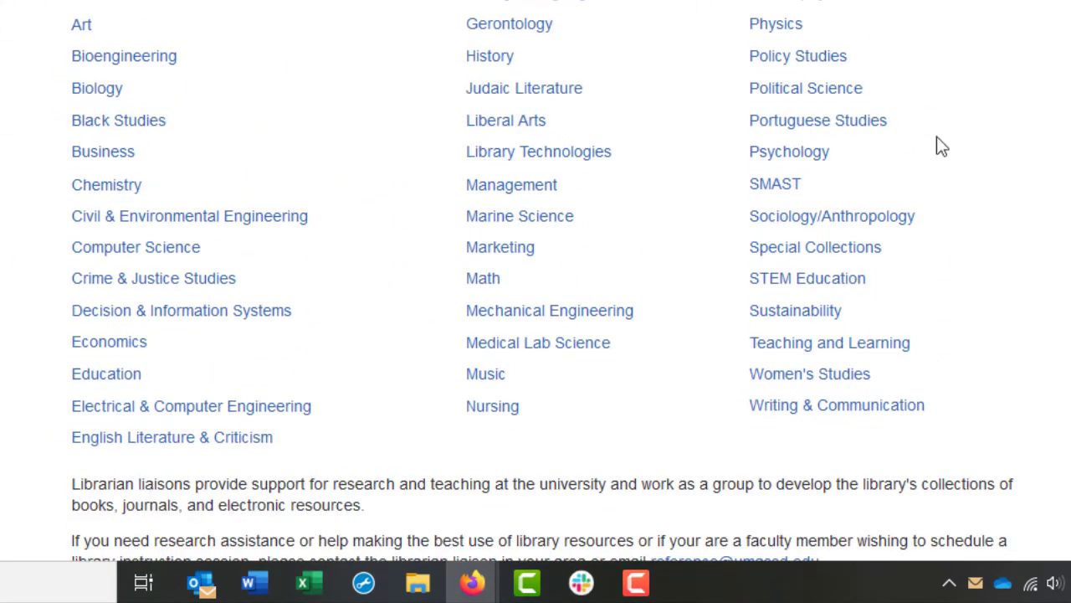
left_click(810, 374)
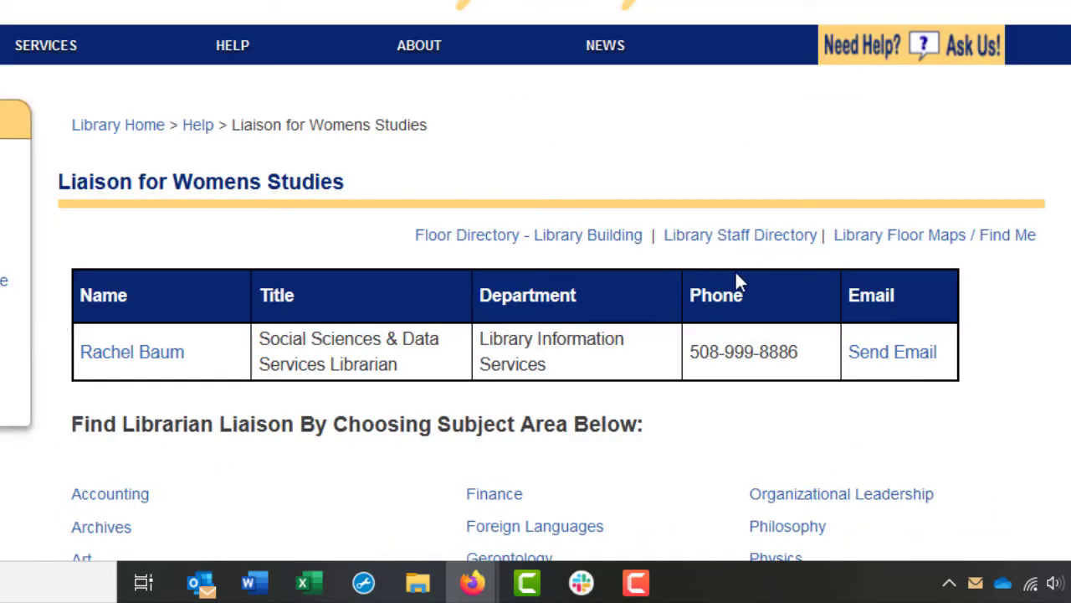
left_click(908, 354)
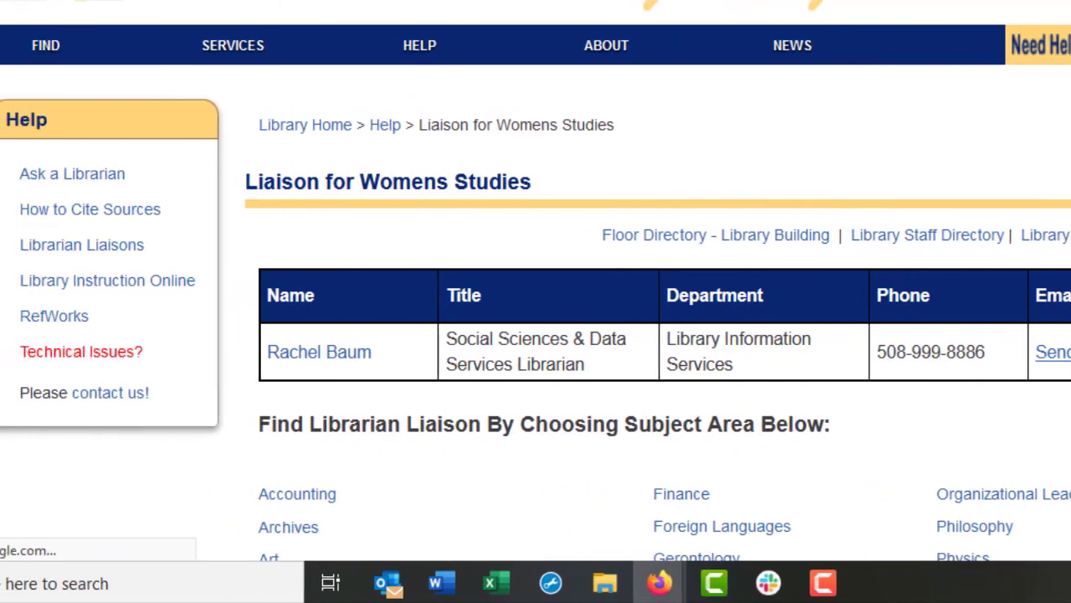
scroll(650, 179, "down", 5)
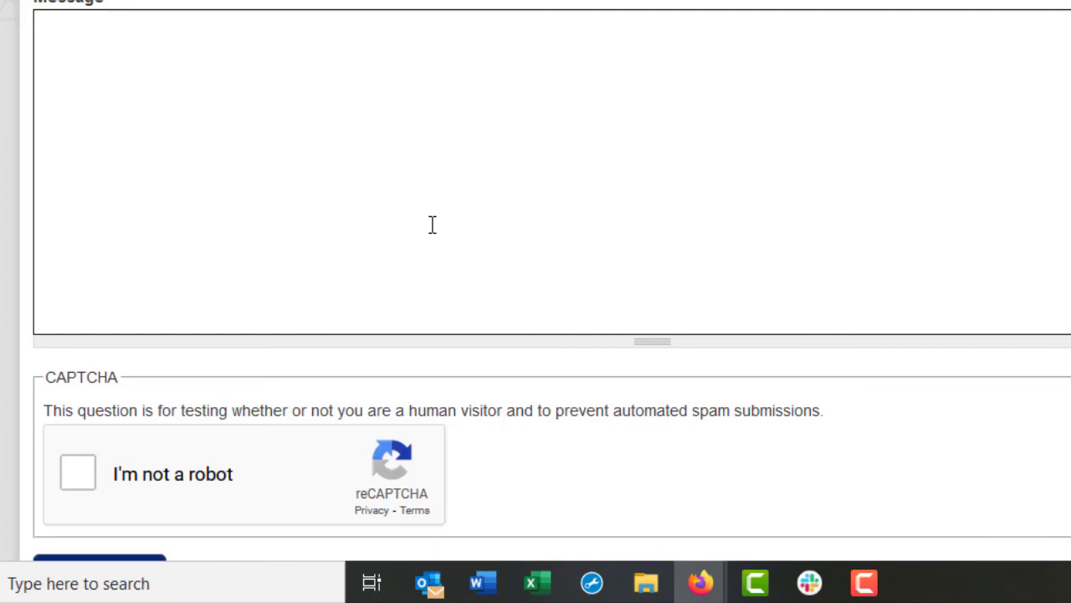
scroll(432, 224, "up", 5)
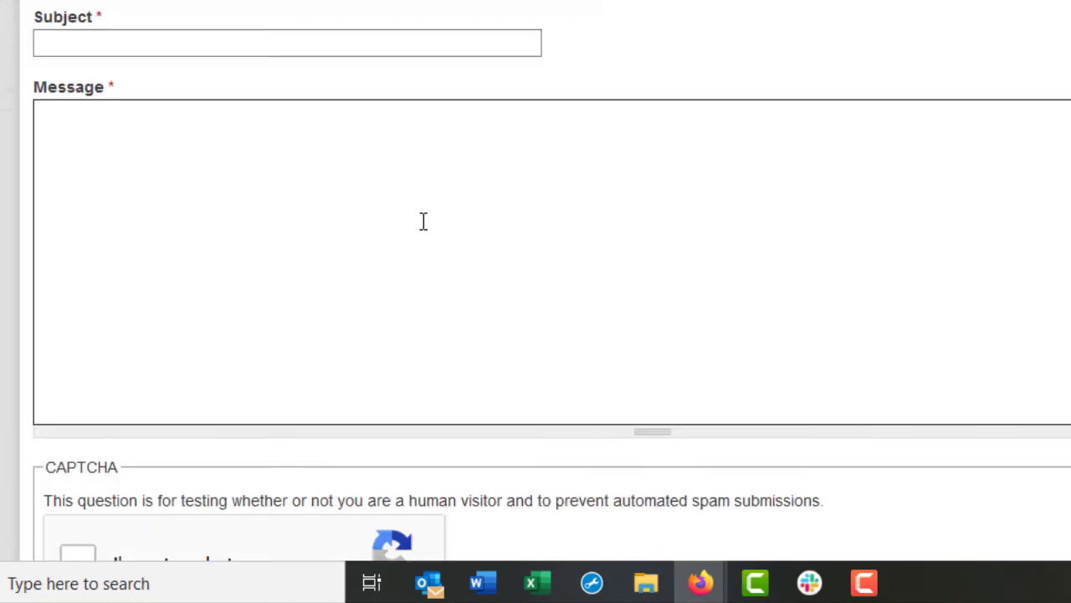